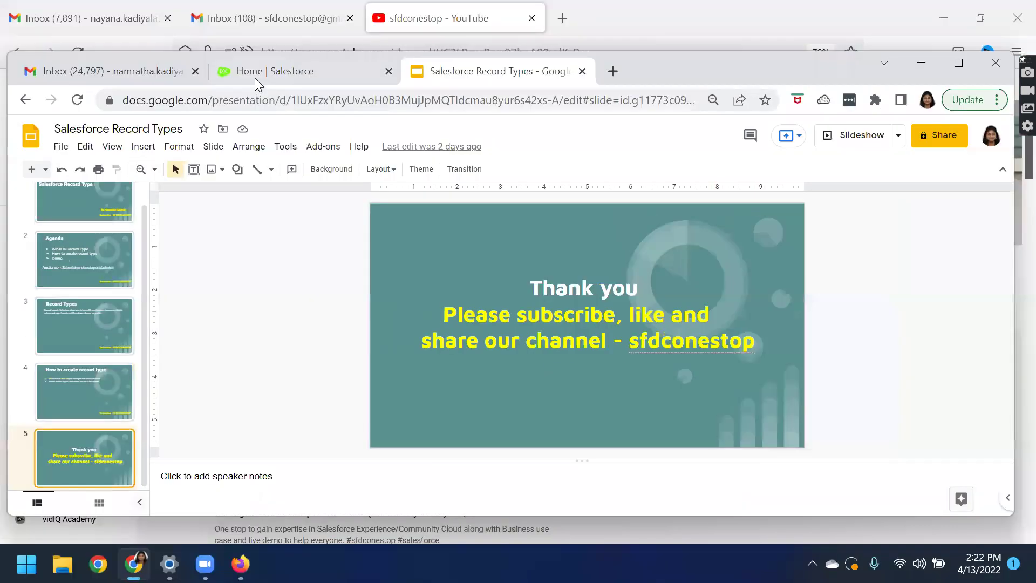
# Switch to Salesforce Setup in a maximized window and open the record types of the Account object
pyautogui.click(255, 78)
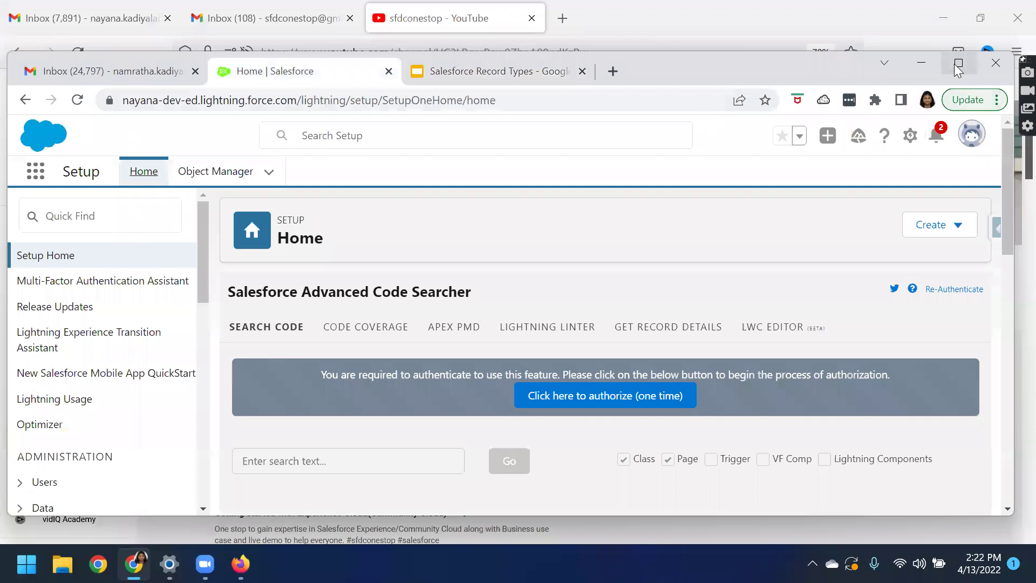
pyautogui.click(958, 65)
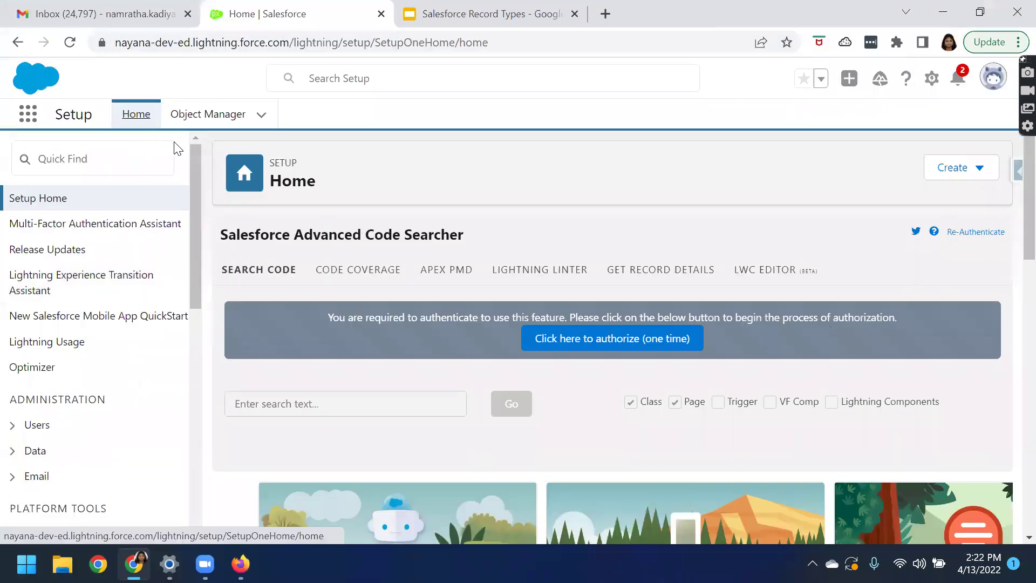
pyautogui.click(206, 122)
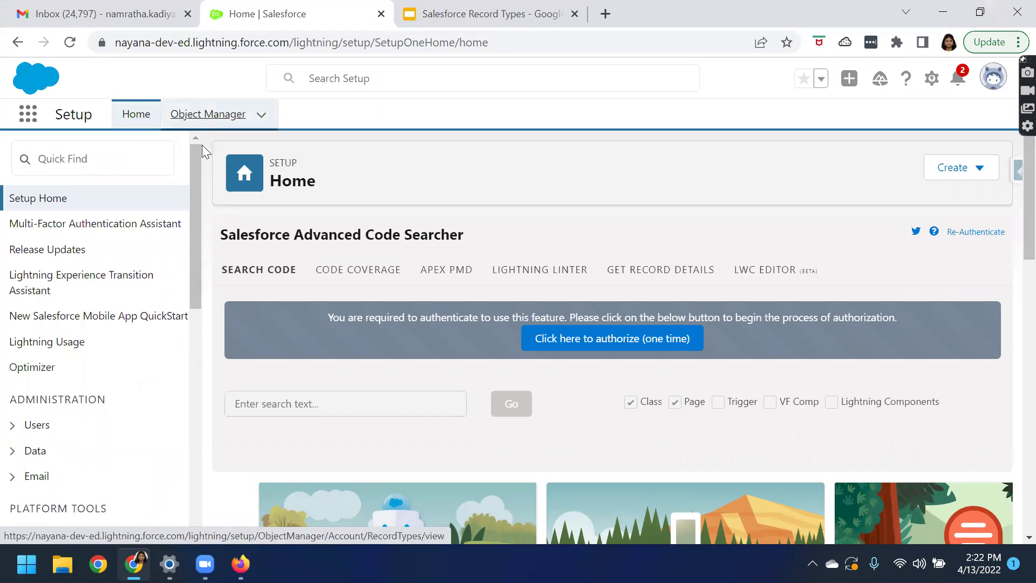
pyautogui.click(207, 115)
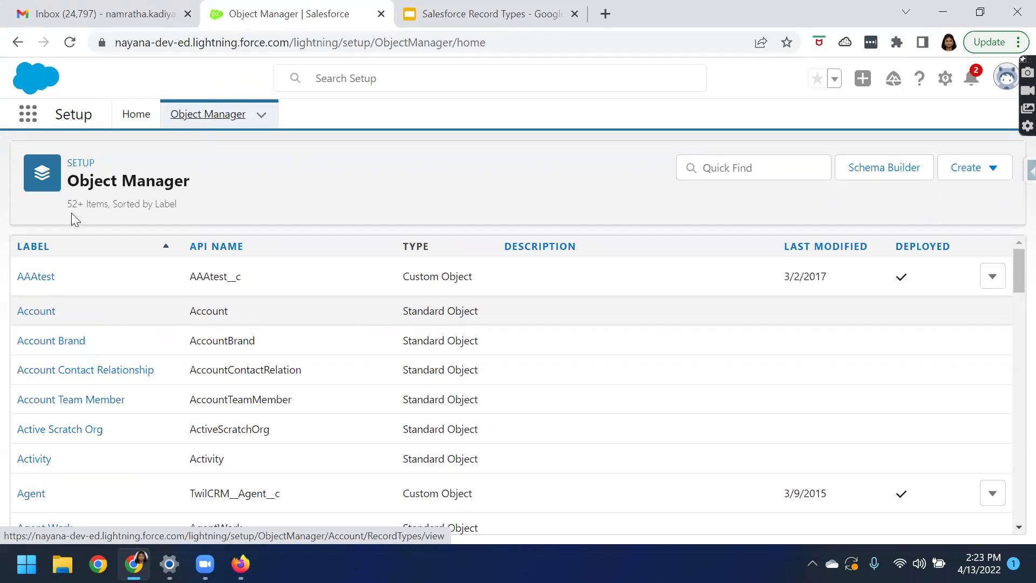
pyautogui.click(34, 316)
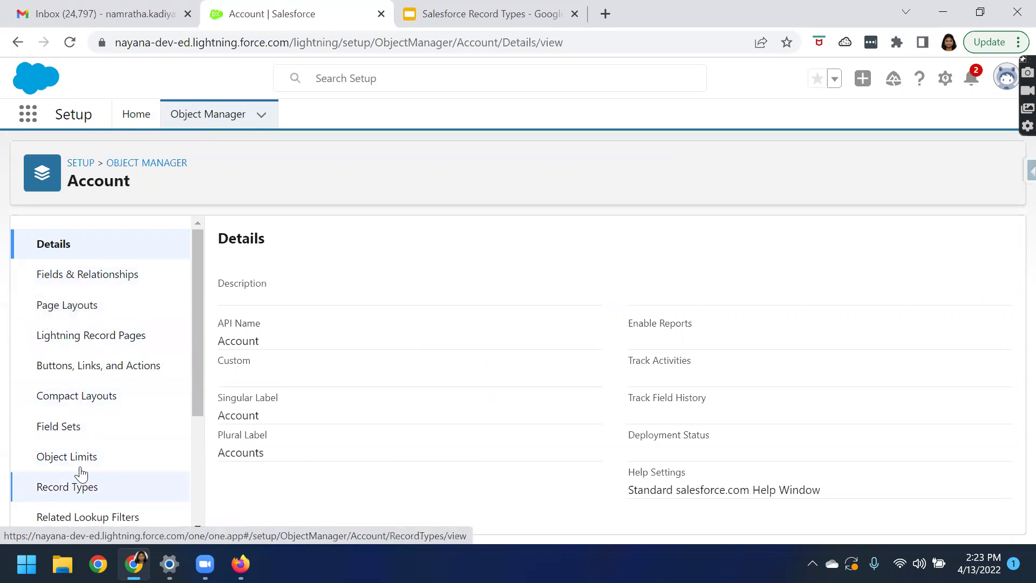
pyautogui.scroll(-2, 79, 480)
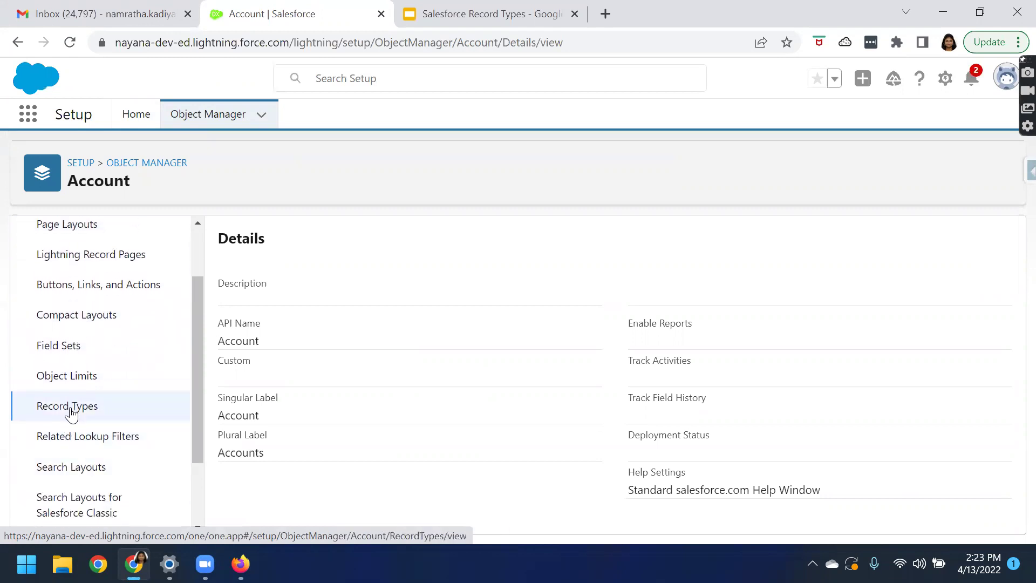
pyautogui.click(72, 413)
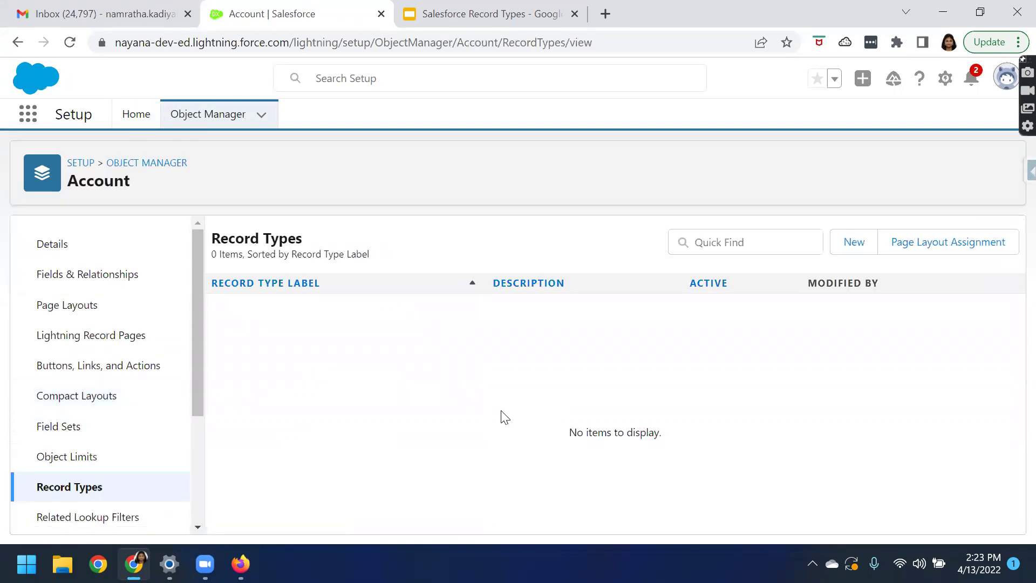
# Start a new Account record type labelled "Customer Account" with the description "Used to create customer accounts"
pyautogui.click(852, 251)
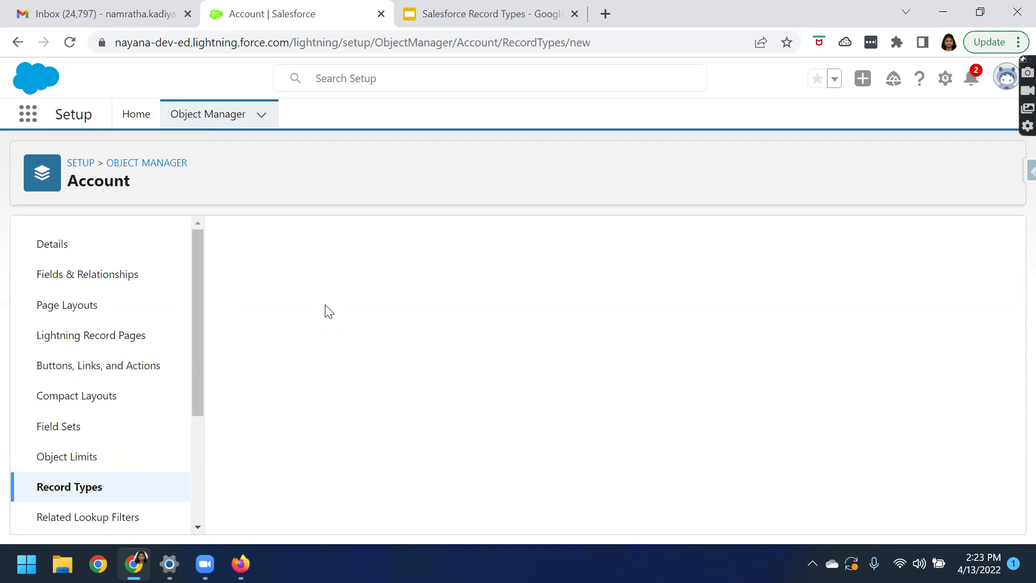
pyautogui.click(426, 404)
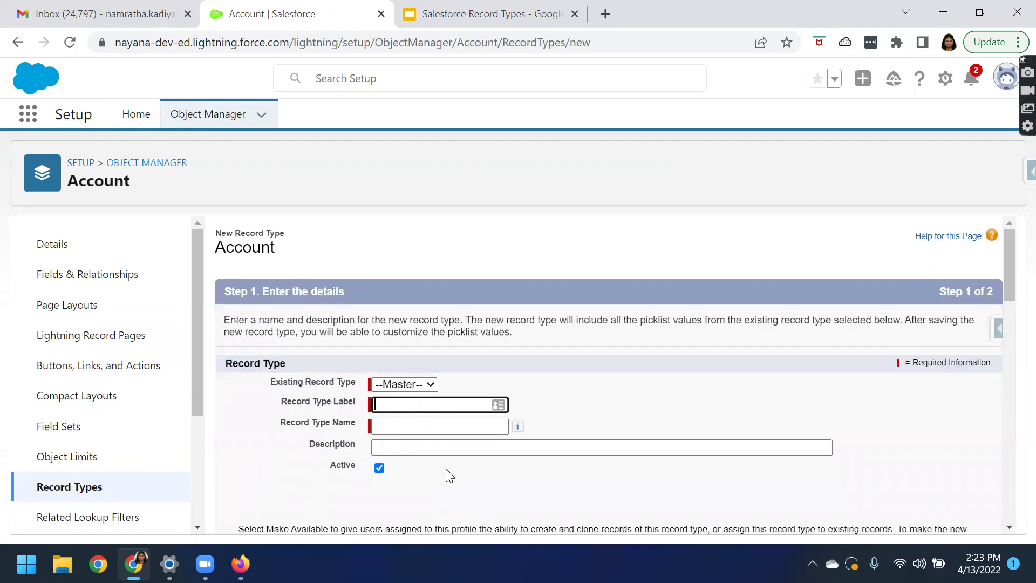
pyautogui.write('Customer Account')
pyautogui.press('Tab')
pyautogui.click(441, 453)
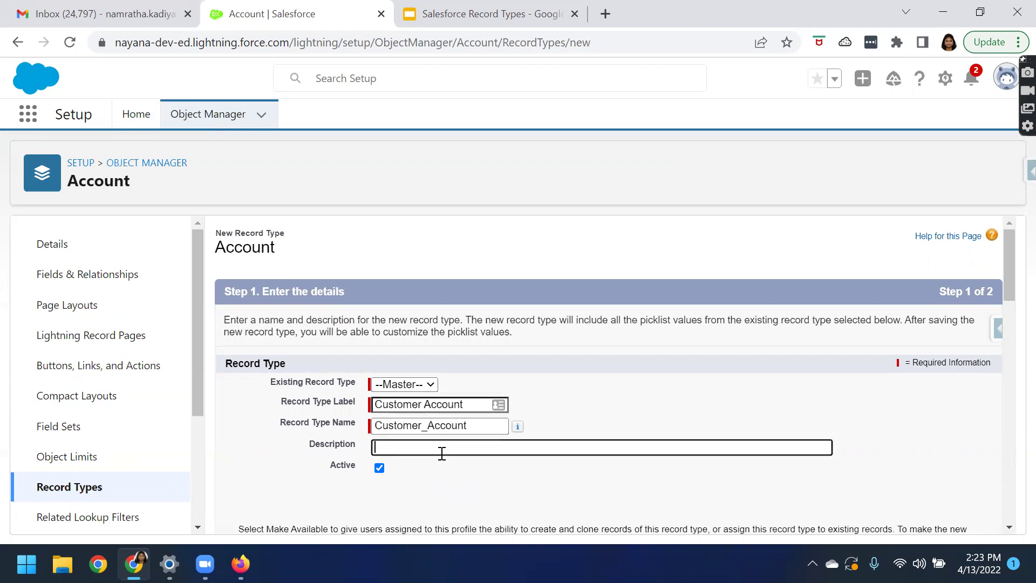
pyautogui.write('Used to create customer accounts')
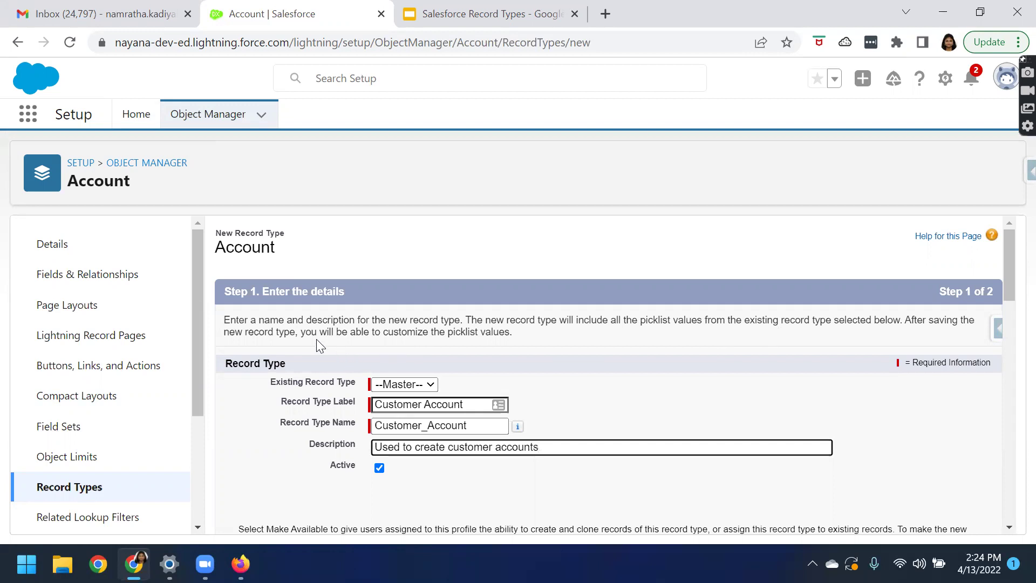
# Examine the note on customizing picklist values and the list of profiles the record type can be made available to
pyautogui.moveTo(300, 333); pyautogui.dragTo(536, 342)
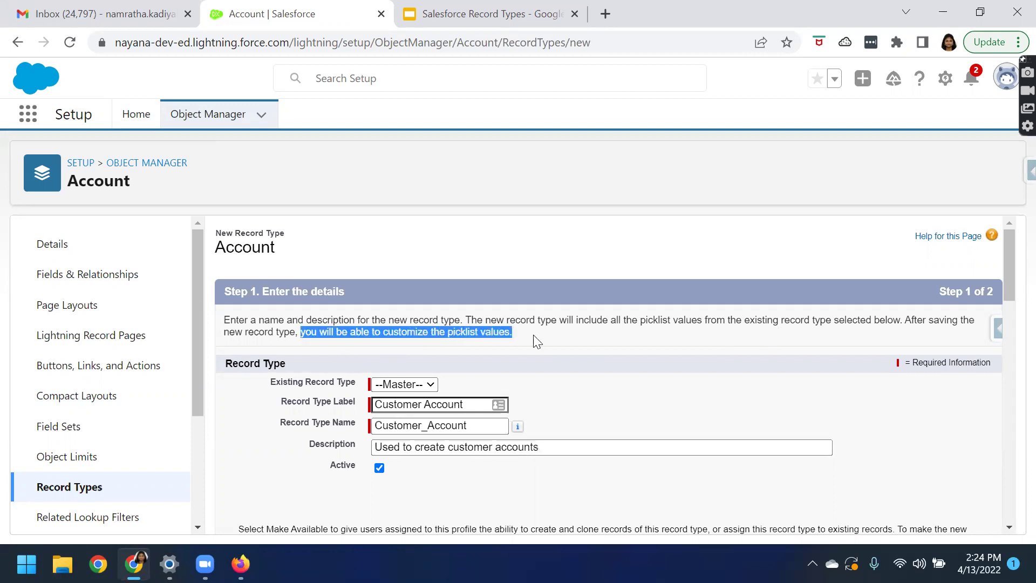
pyautogui.scroll(-4, 506, 351)
pyautogui.scroll(1, 333, 348)
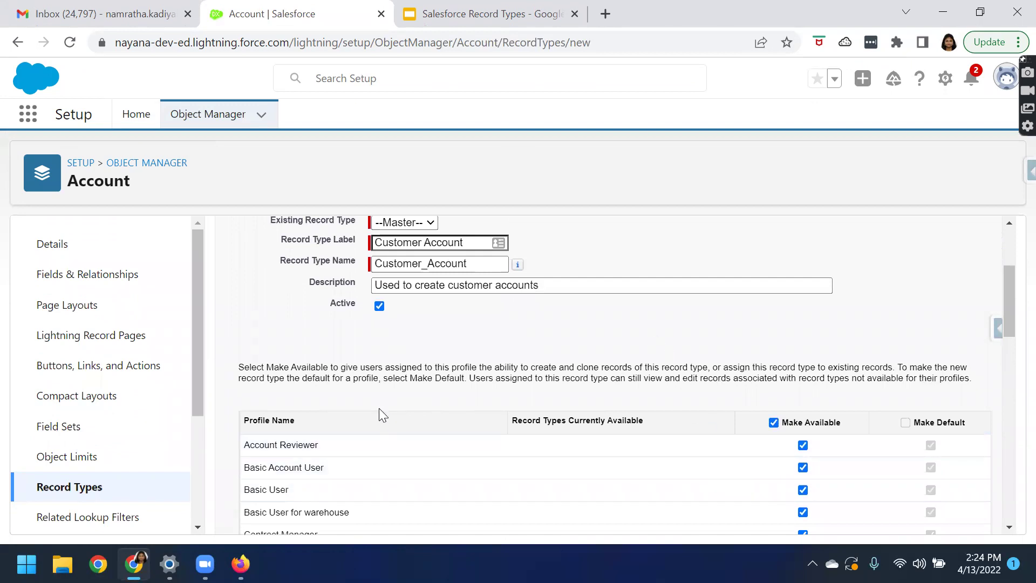
pyautogui.scroll(-7, 356, 434)
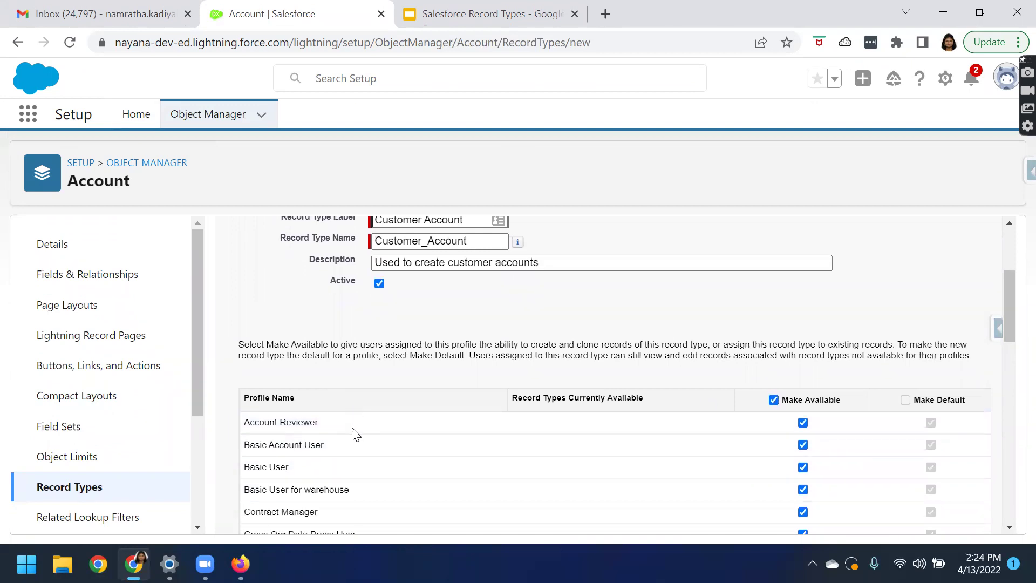
pyautogui.scroll(-6, 354, 433)
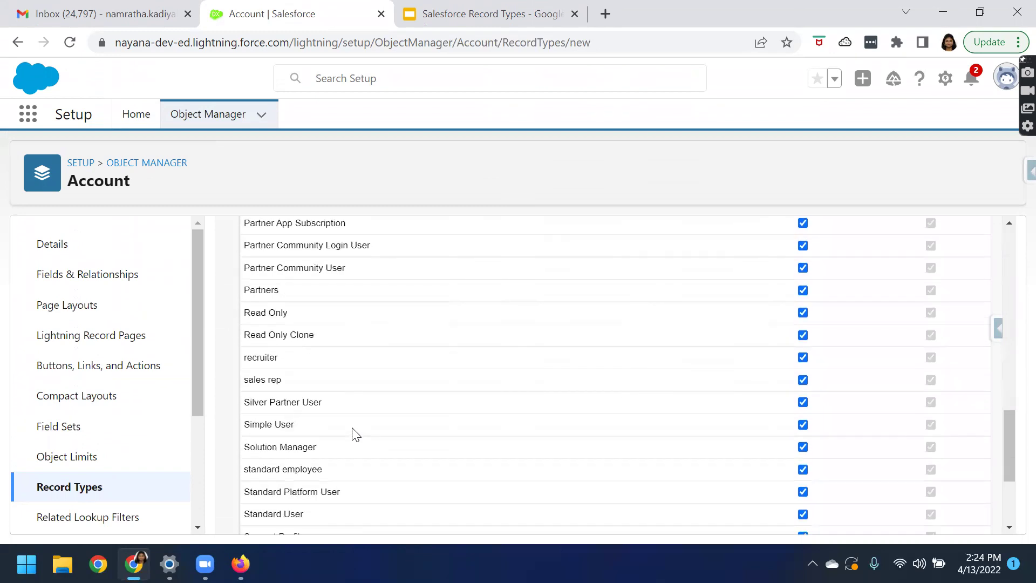
pyautogui.scroll(10, 352, 440)
pyautogui.scroll(6, 687, 417)
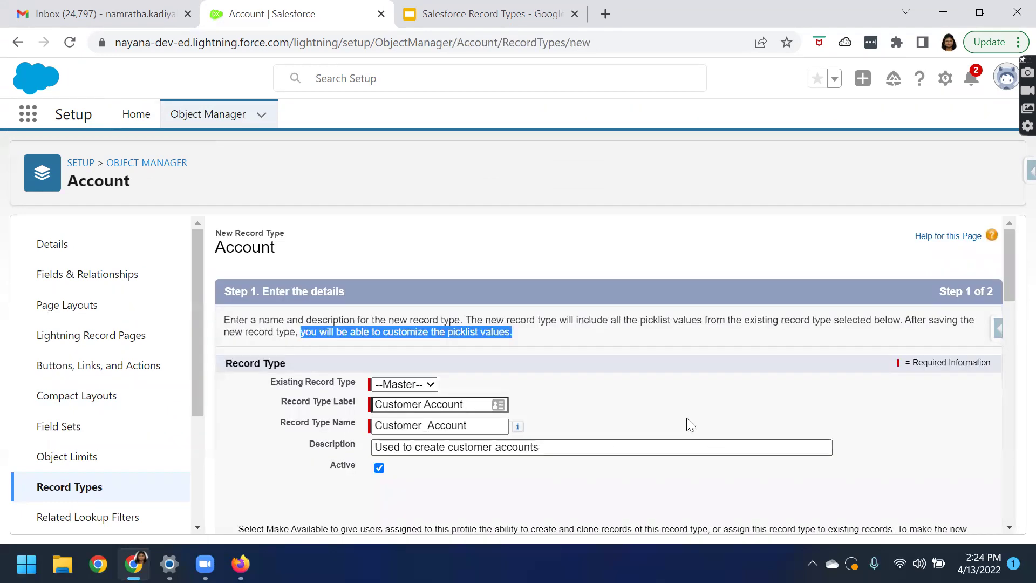
# Make the record type available only to the sales rep and test profiles, and continue to the page layout assignment
pyautogui.scroll(-4, 679, 417)
pyautogui.click(777, 340)
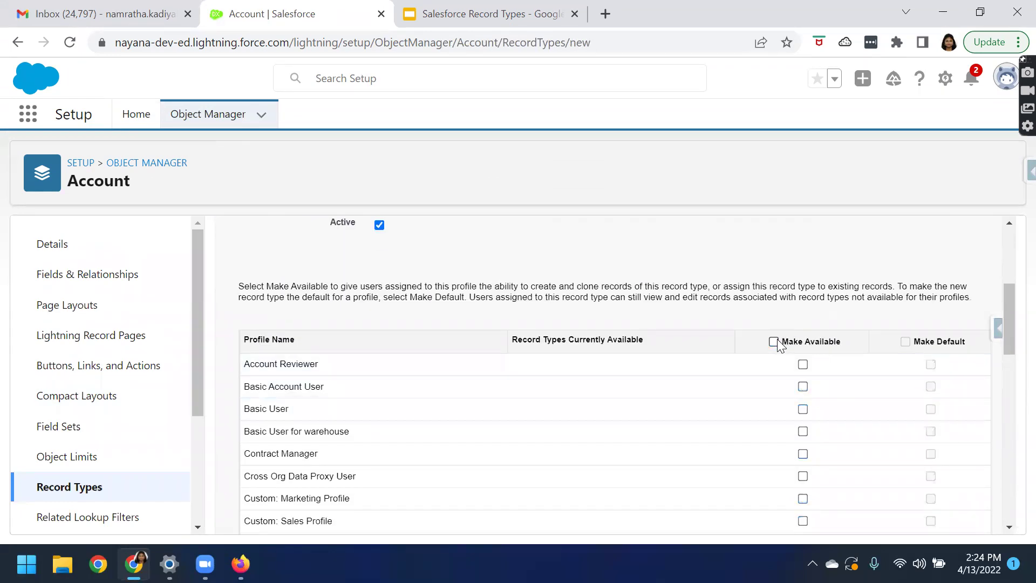
pyautogui.scroll(-8, 765, 423)
pyautogui.scroll(-5, 765, 422)
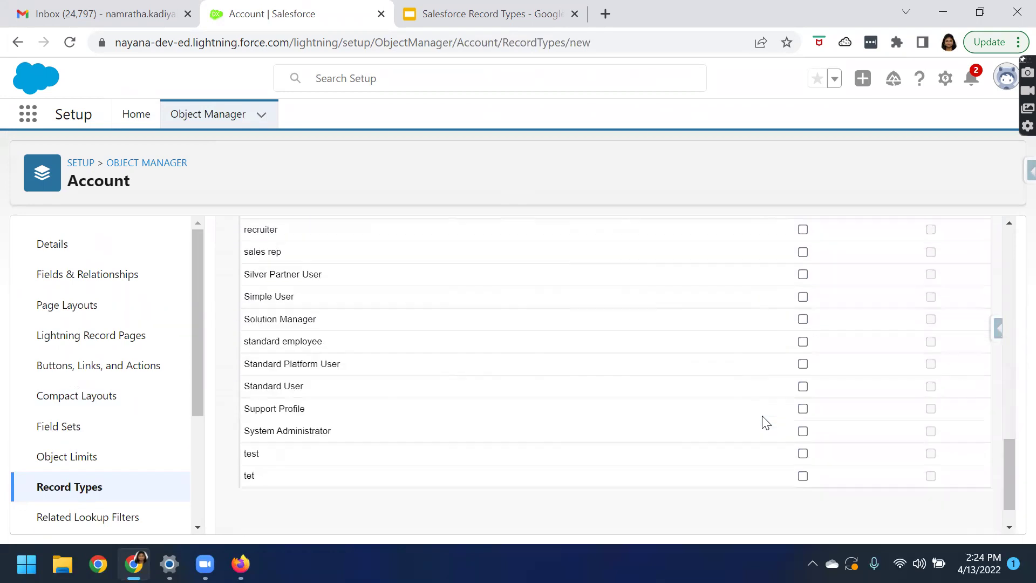
pyautogui.click(803, 407)
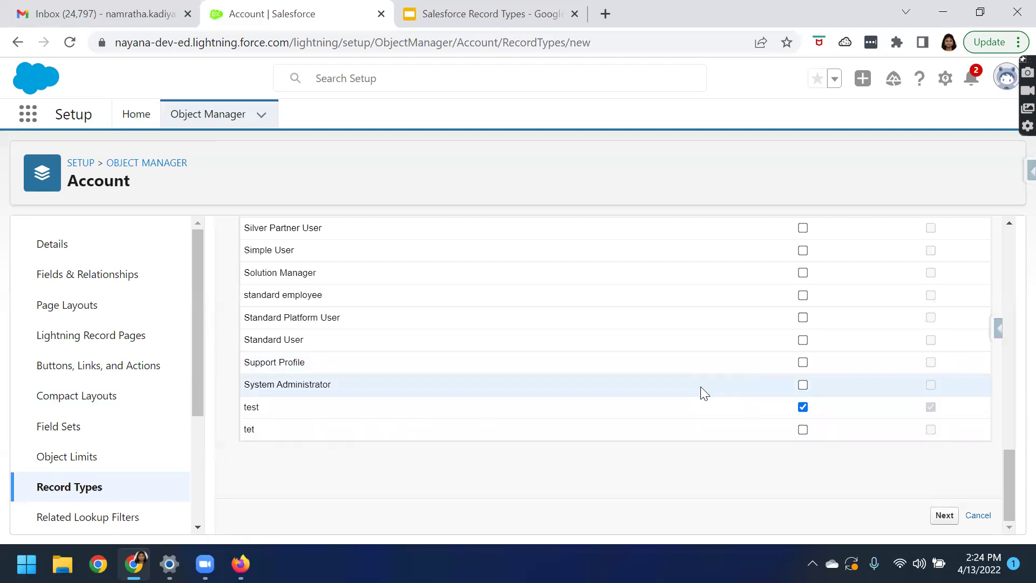
pyautogui.scroll(3, 695, 399)
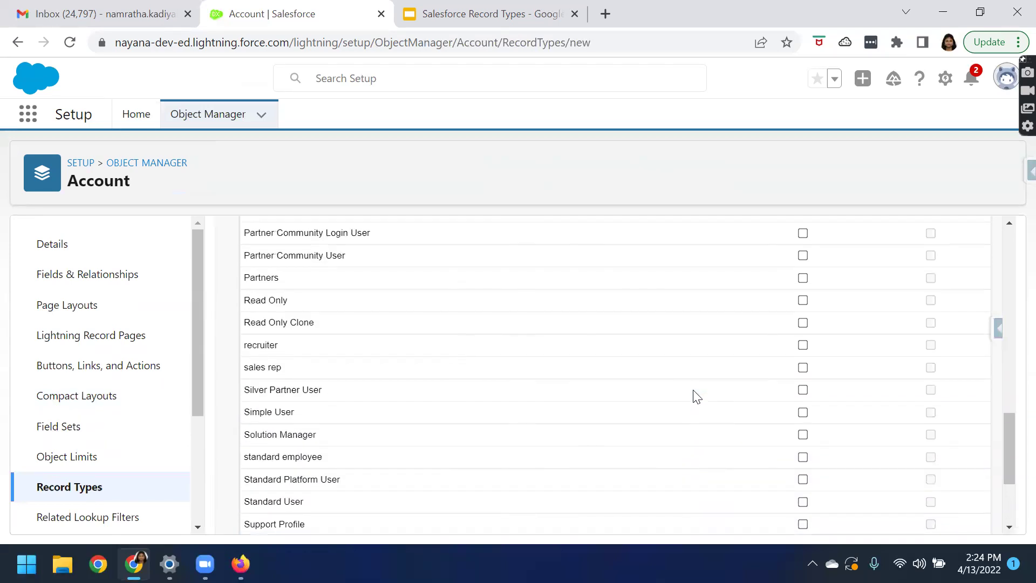
pyautogui.click(803, 368)
pyautogui.scroll(-3, 709, 409)
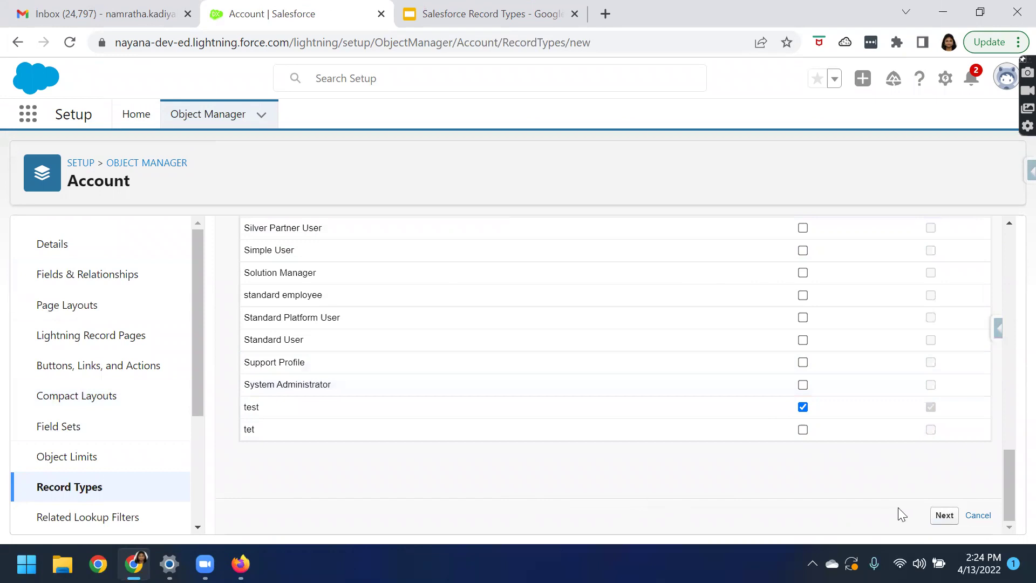
pyautogui.click(942, 519)
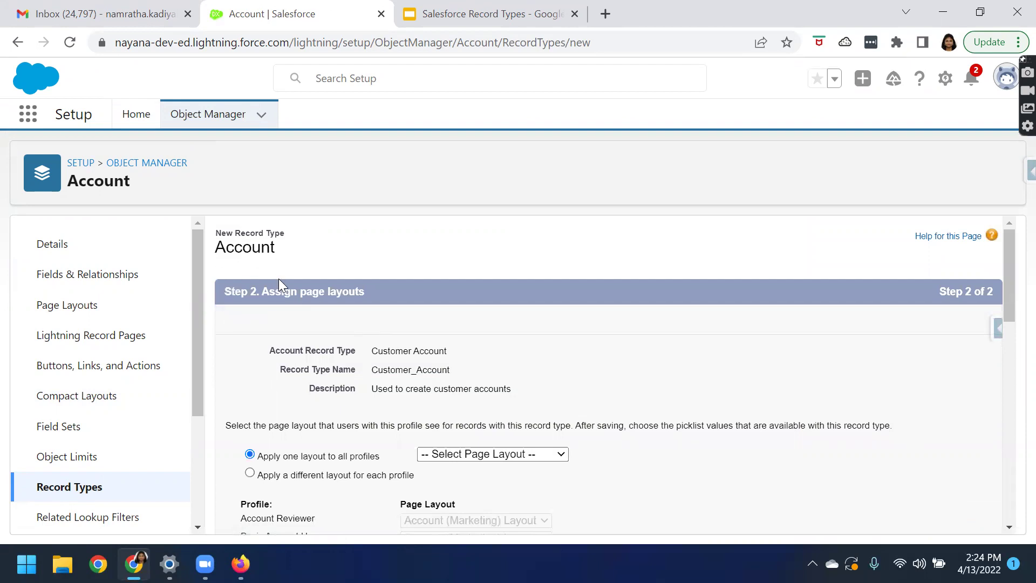
# Apply Account Layout to all profiles for the Customer Account record type and save it
pyautogui.scroll(-3, 286, 419)
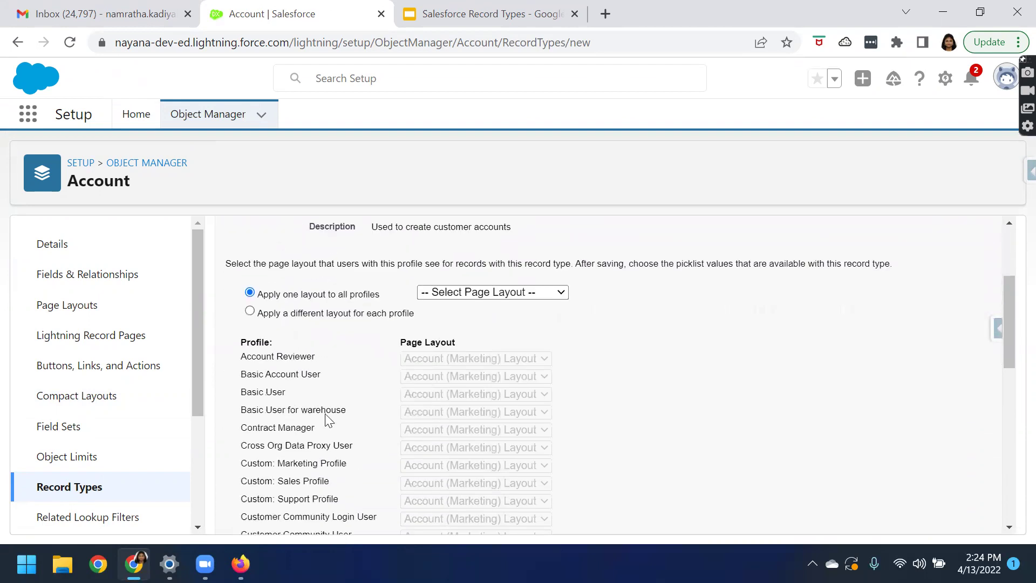
pyautogui.scroll(2, 414, 402)
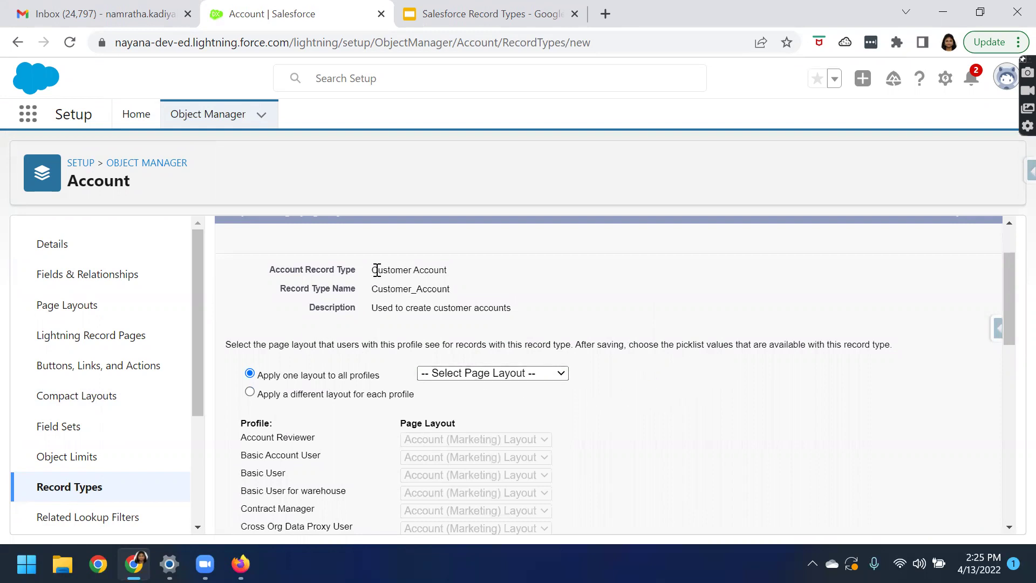
pyautogui.moveTo(373, 270); pyautogui.dragTo(424, 276)
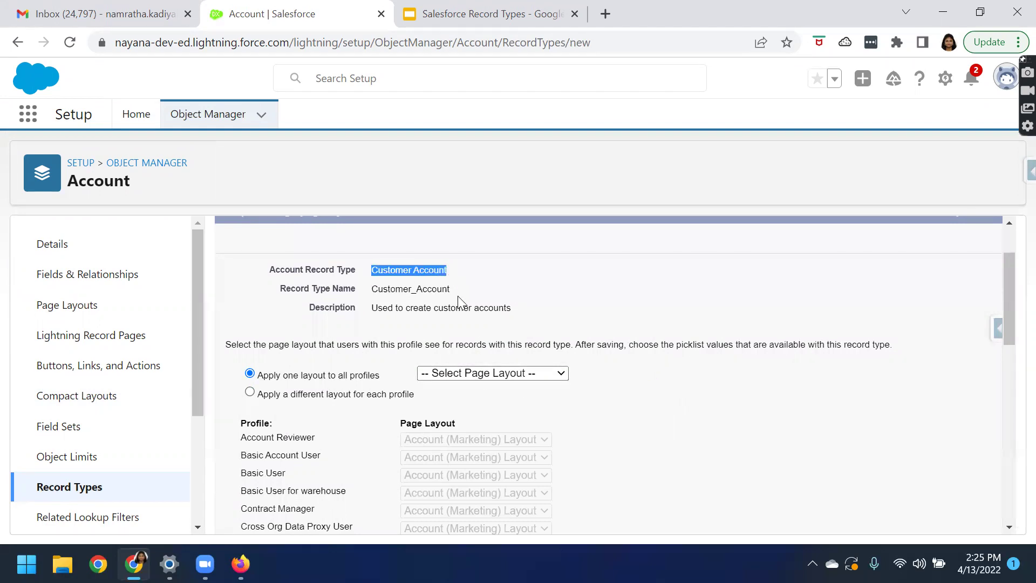
pyautogui.click(494, 373)
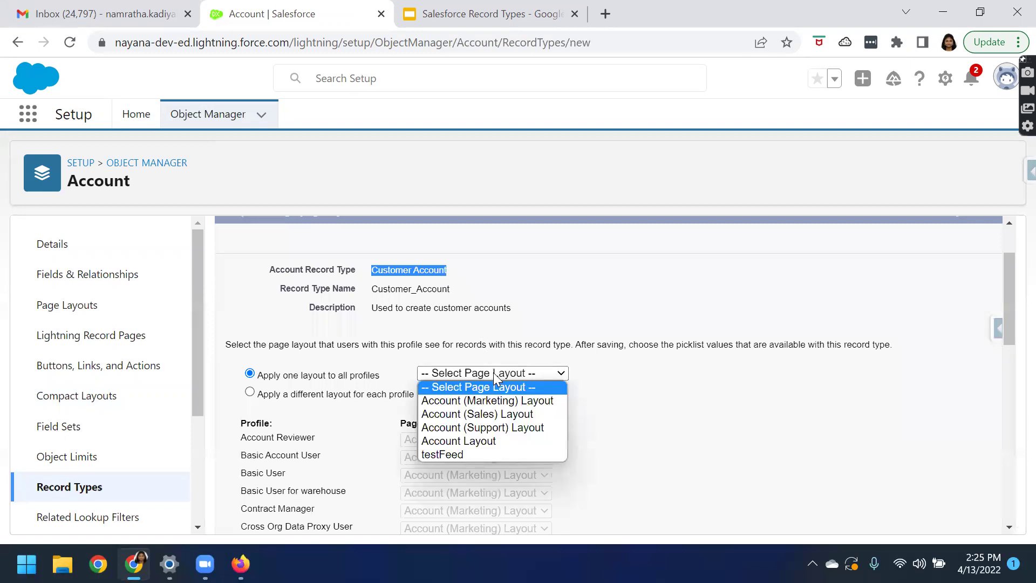
pyautogui.click(483, 442)
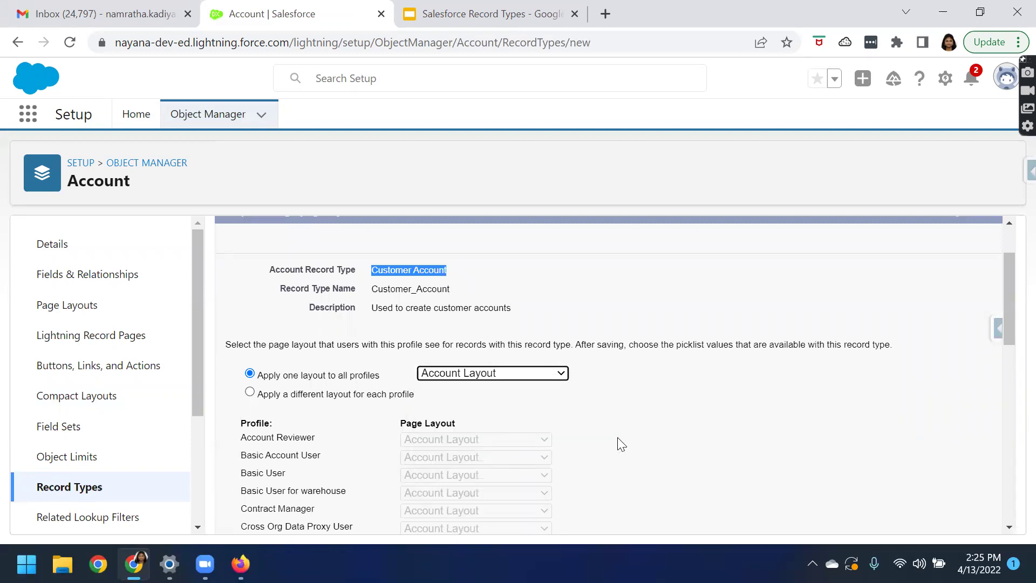
pyautogui.scroll(-3, 616, 430)
pyautogui.scroll(-10, 617, 430)
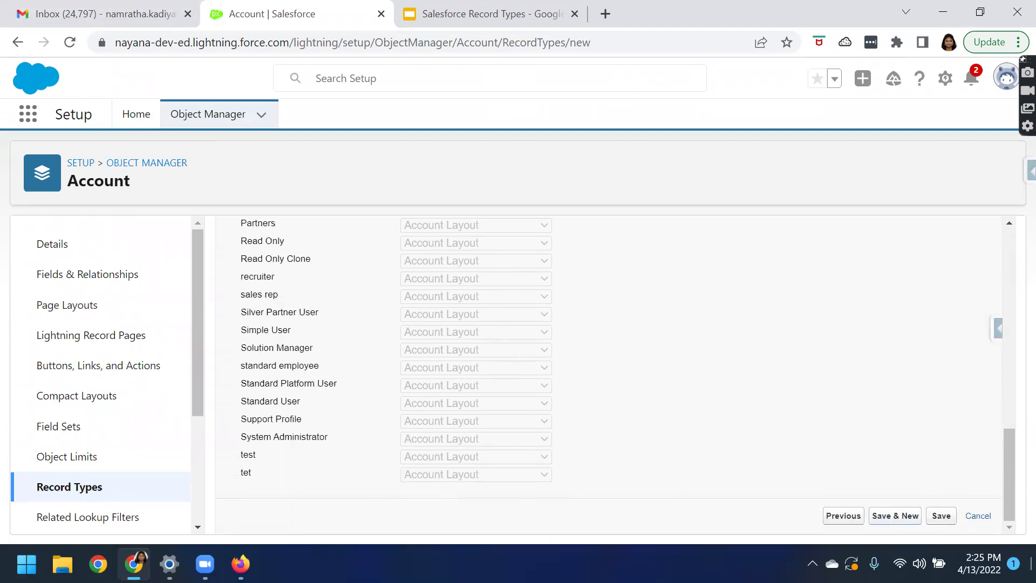
pyautogui.click(951, 519)
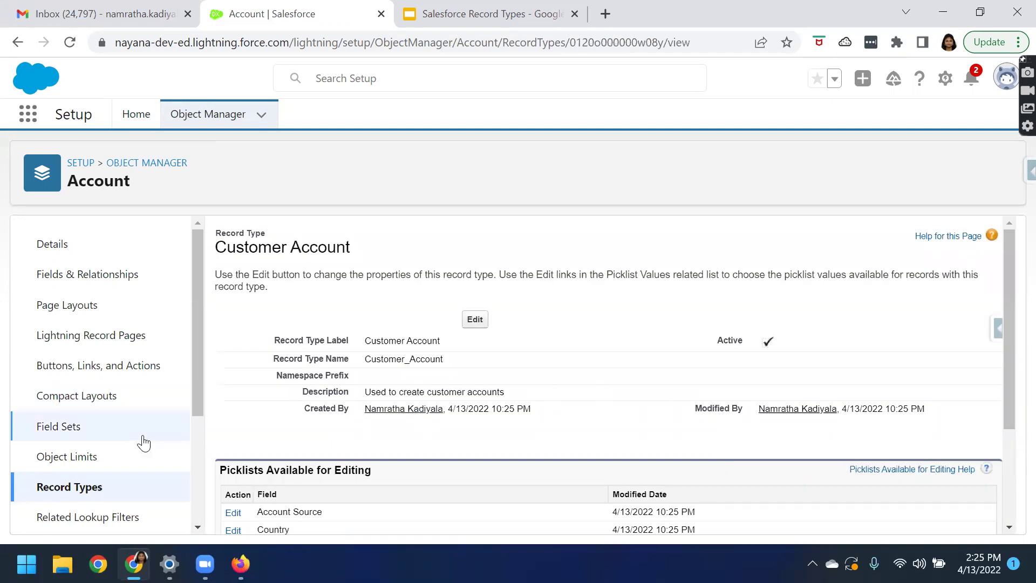
# Start another Account record type labelled "Partner Account", describe it as "Used to create partner accounts", and set its Active status
pyautogui.click(83, 494)
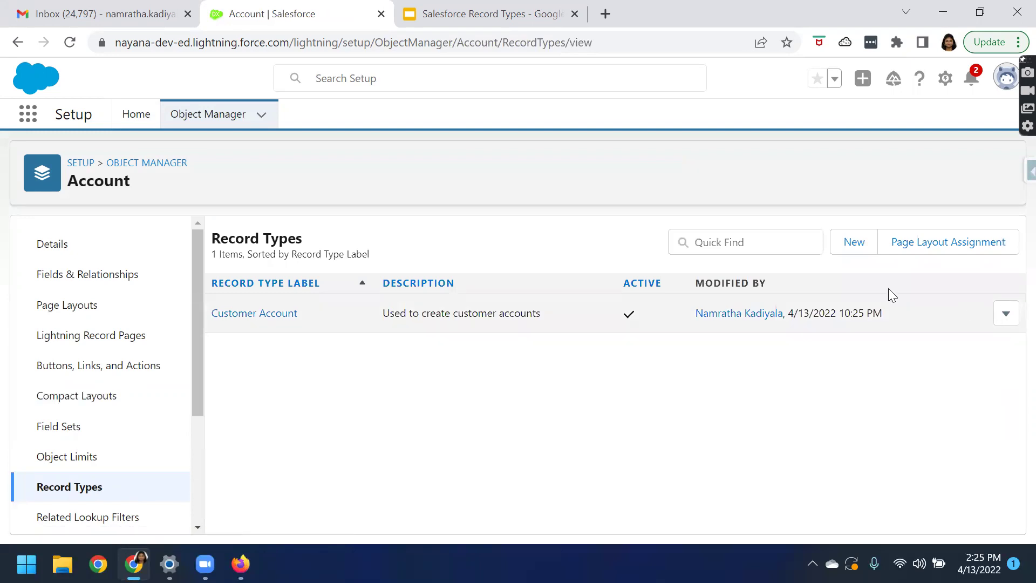
pyautogui.click(853, 243)
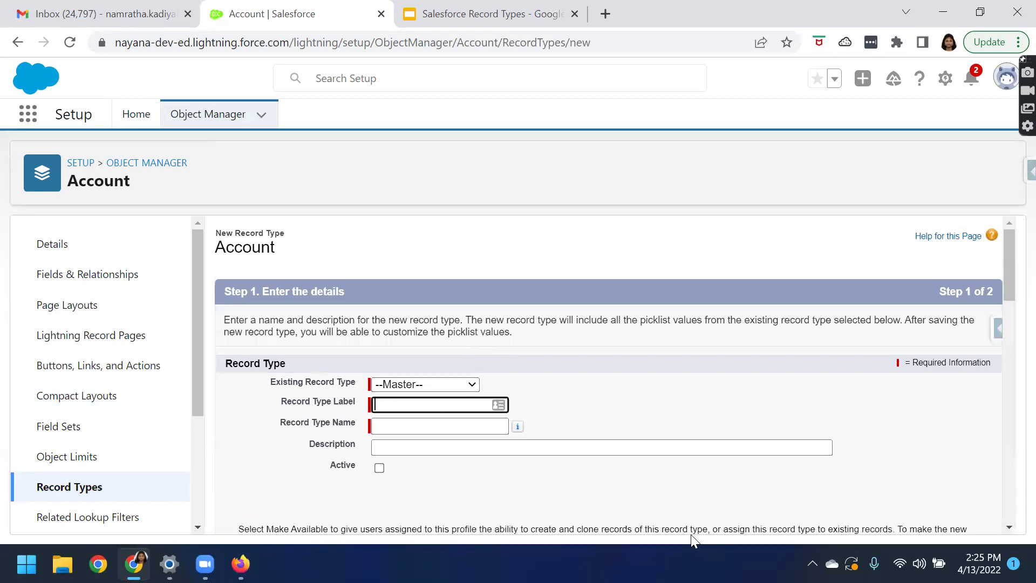
pyautogui.write('tner Account')
pyautogui.press('Tab')
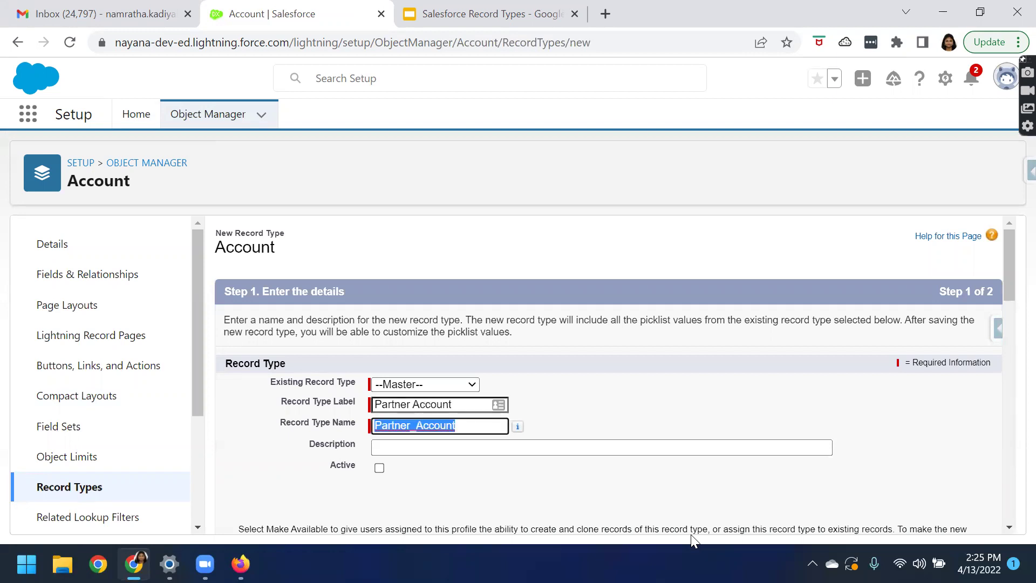
pyautogui.click(562, 446)
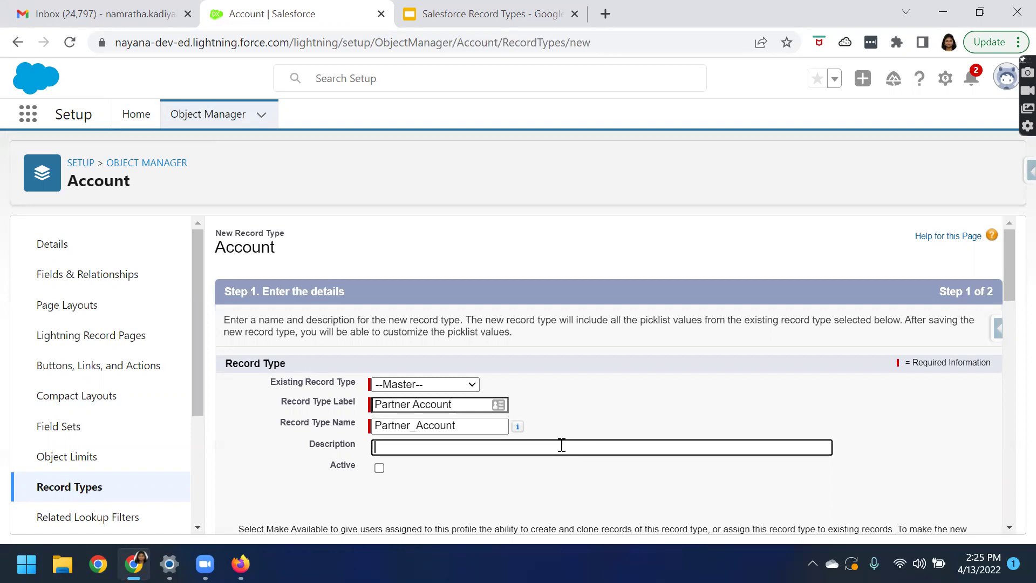
pyautogui.write('Used to create par')
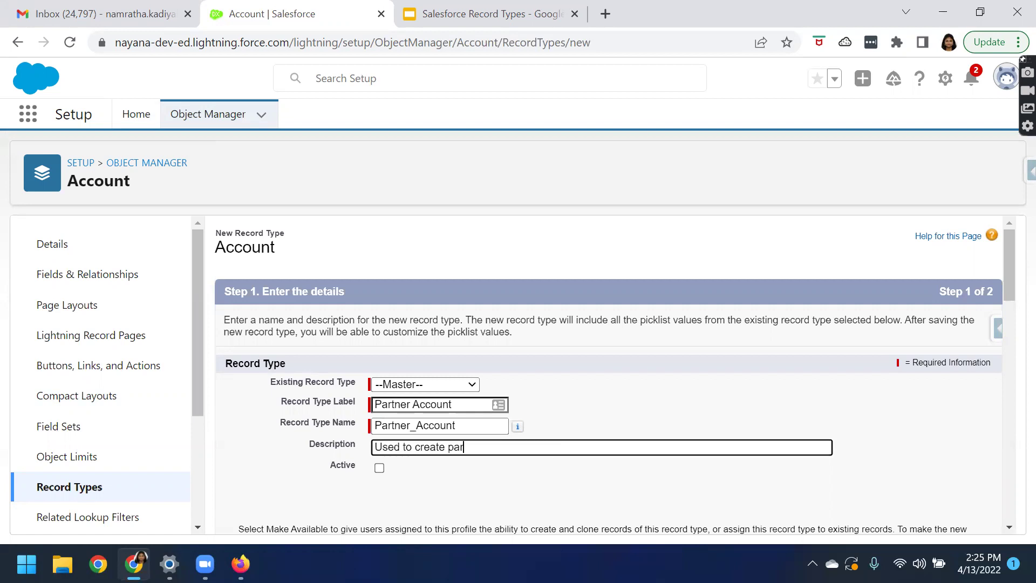
pyautogui.write('tner accounts')
pyautogui.click(380, 468)
pyautogui.click(380, 468)
pyautogui.scroll(-5, 662, 403)
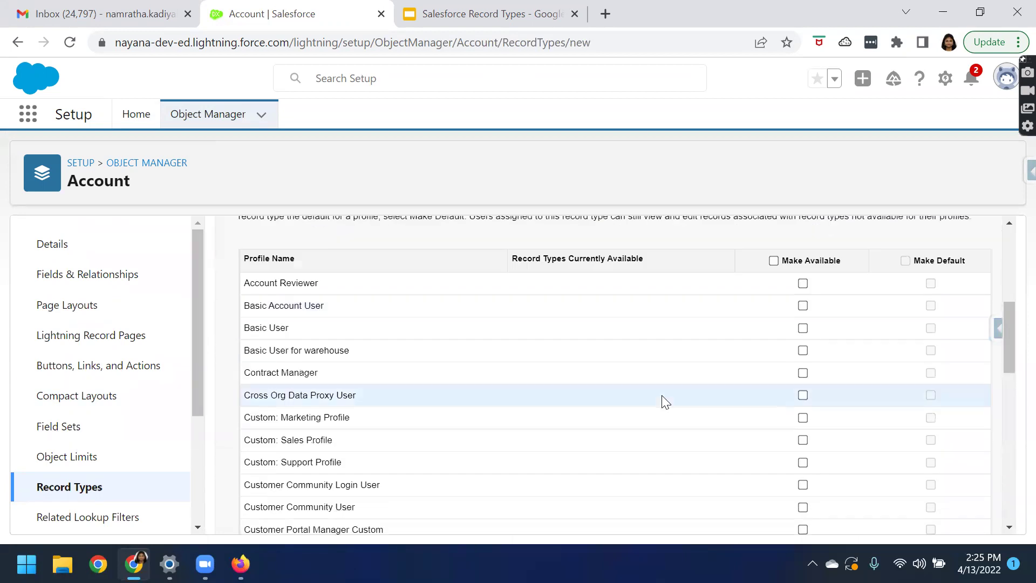
# Make the Partner Account record type available to the System Administrator and sales rep profiles, and continue to the page layout assignment
pyautogui.scroll(-15, 818, 289)
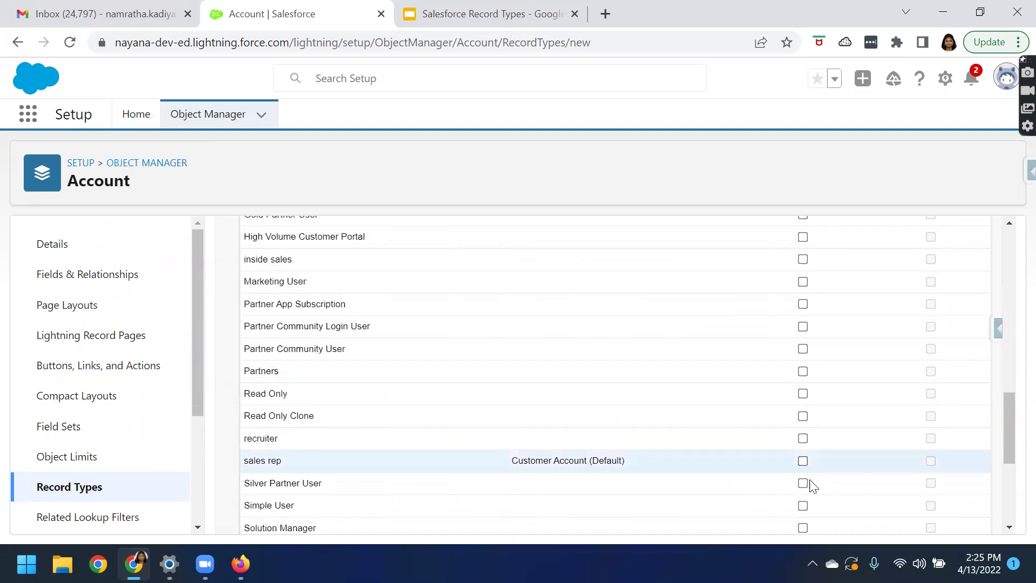
pyautogui.click(803, 385)
pyautogui.scroll(1, 695, 324)
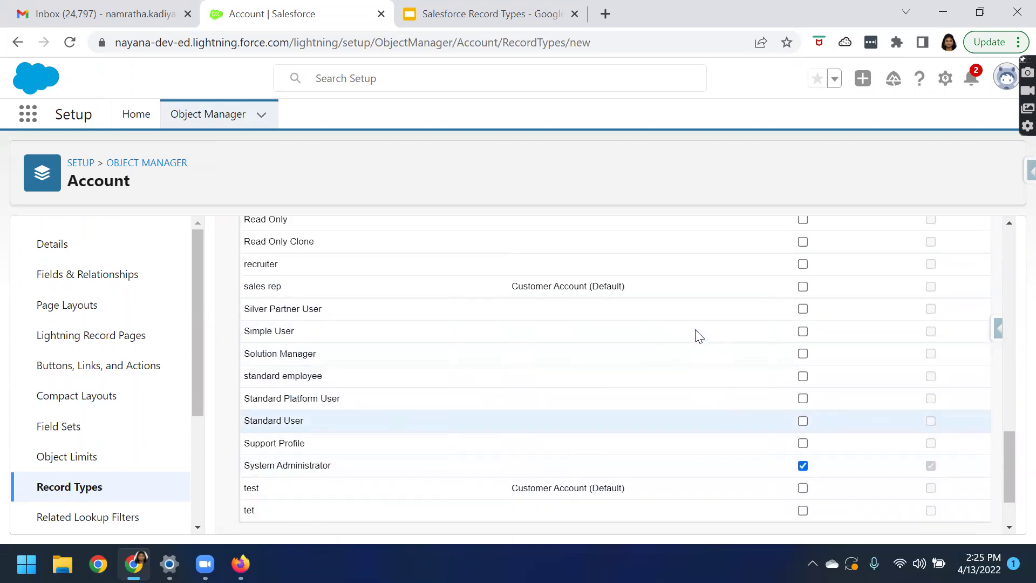
pyautogui.click(804, 287)
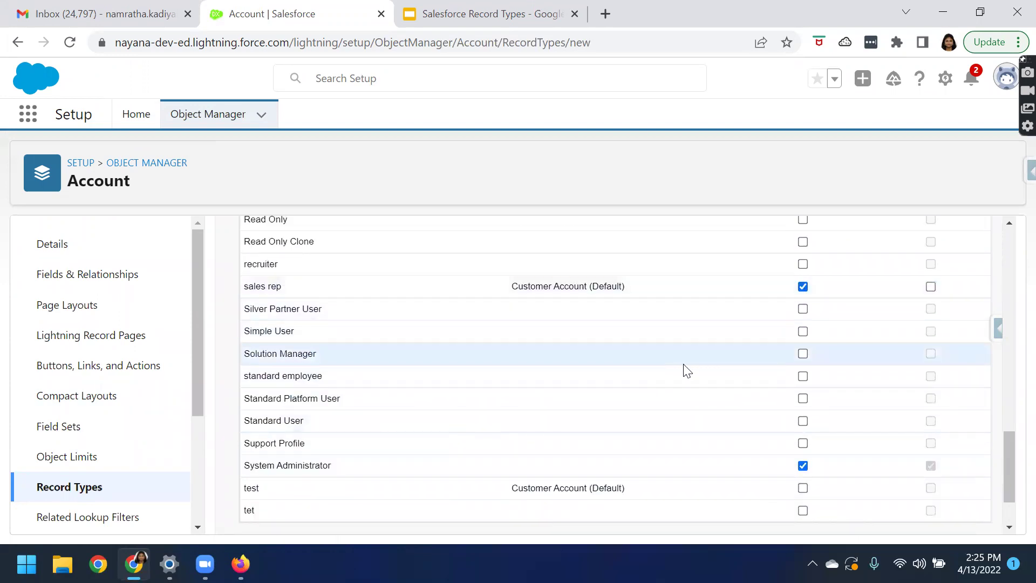
pyautogui.scroll(-1, 752, 432)
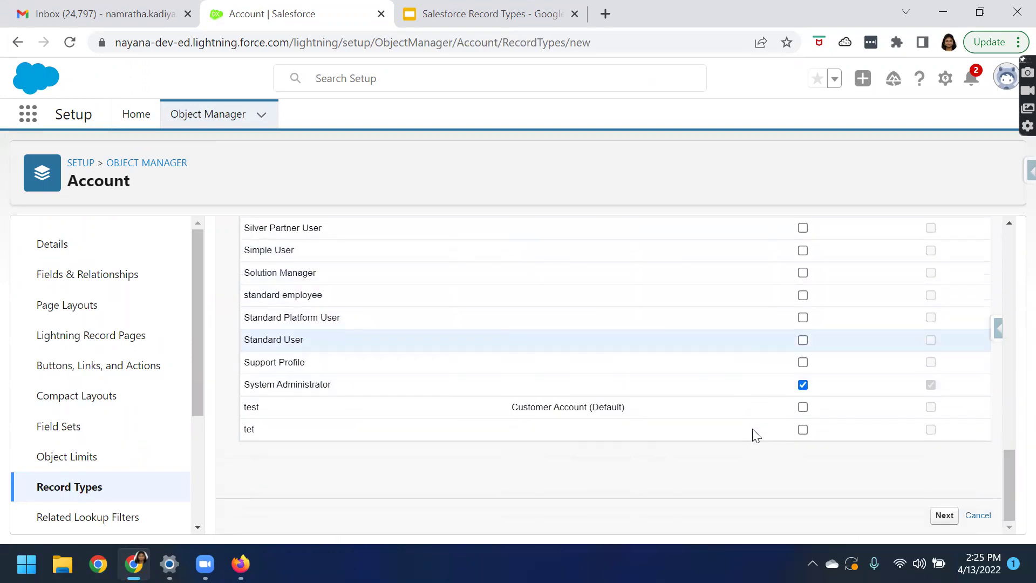
pyautogui.click(944, 516)
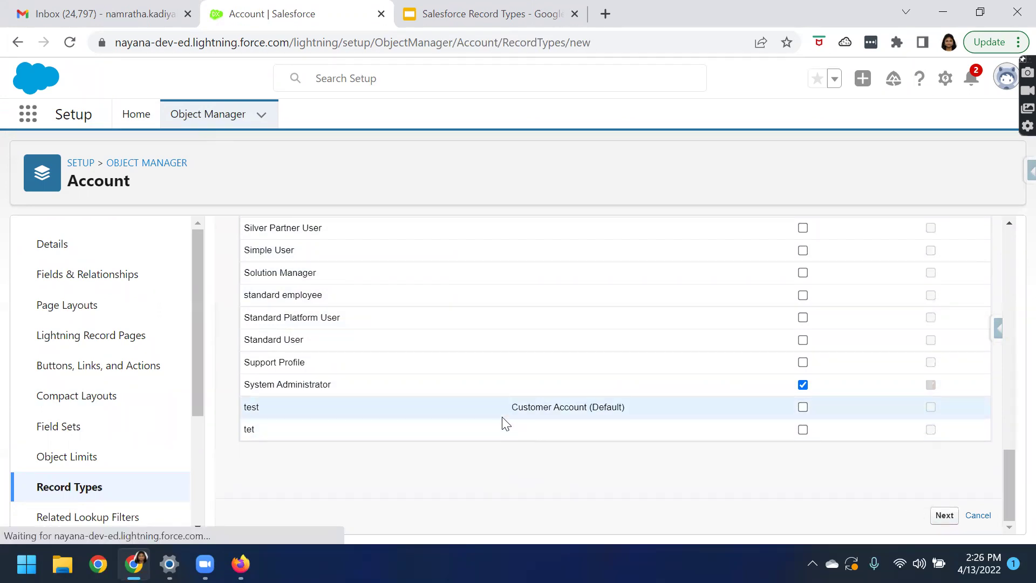
# Apply Account Layout to all profiles for the Partner Account record type and save it
pyautogui.scroll(-3, 503, 417)
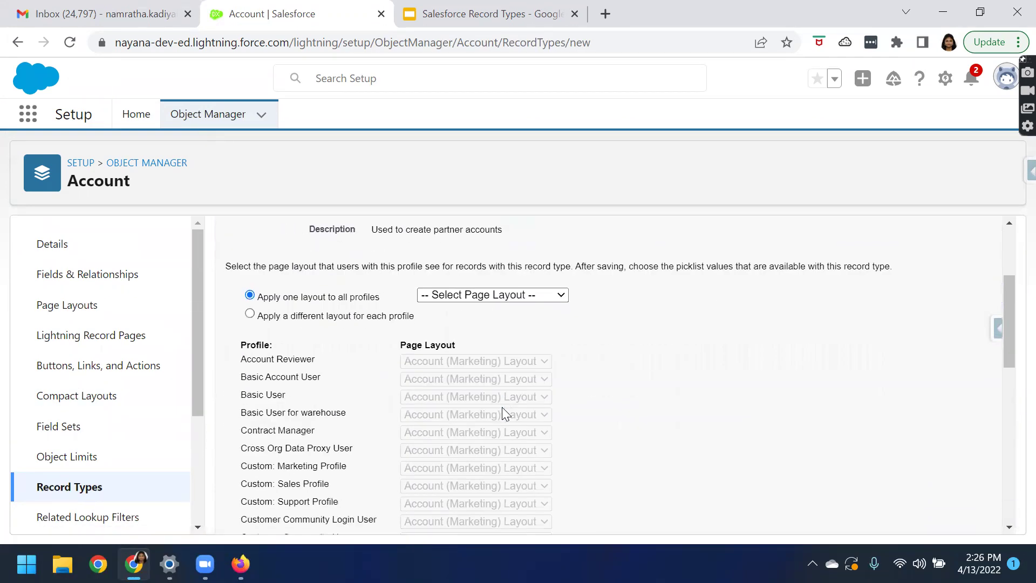
pyautogui.click(496, 293)
pyautogui.scroll(-10, 907, 397)
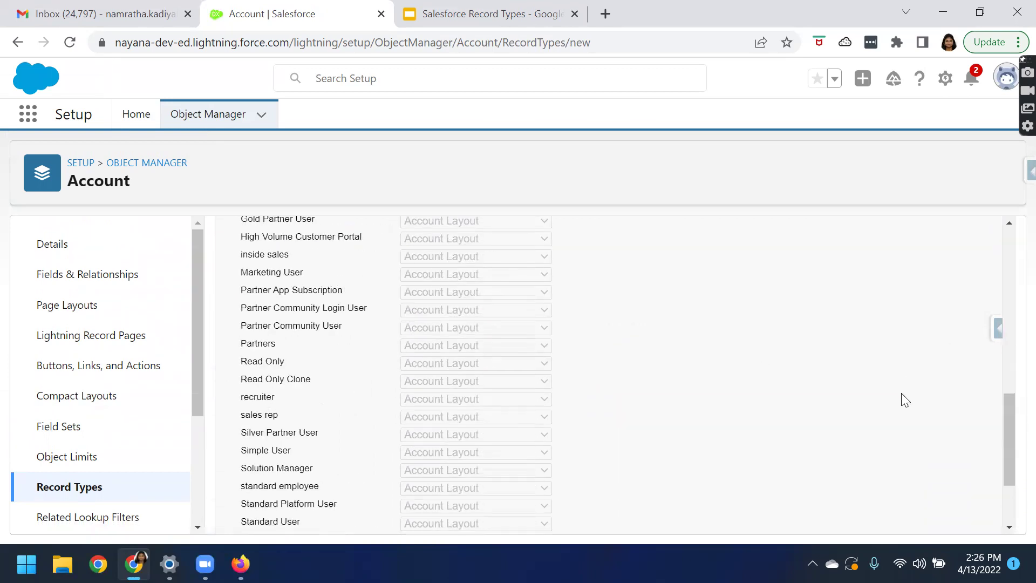
pyautogui.click(941, 518)
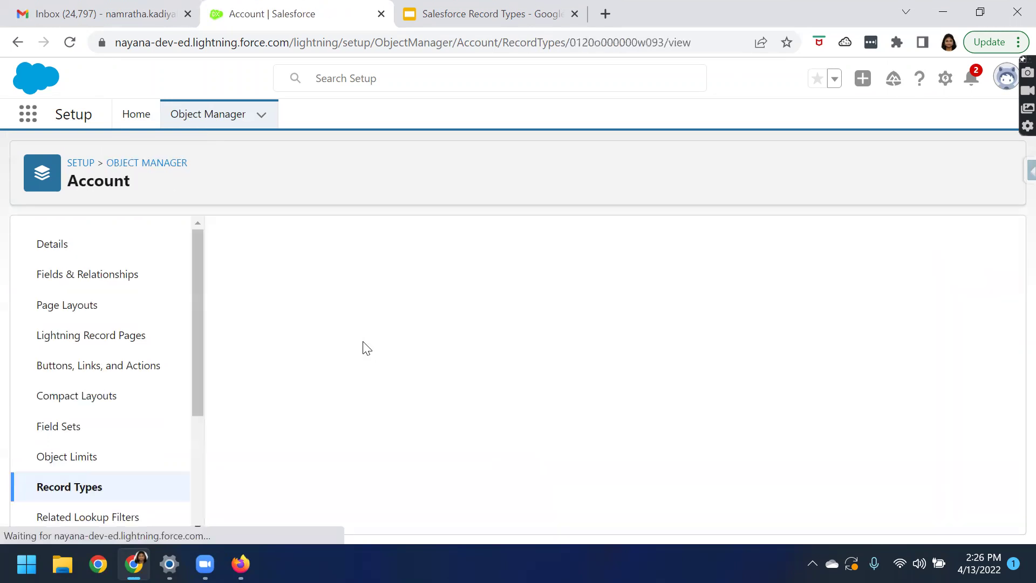
# Open the Customer Account record type from the record types list and edit its Industry picklist values
pyautogui.click(70, 486)
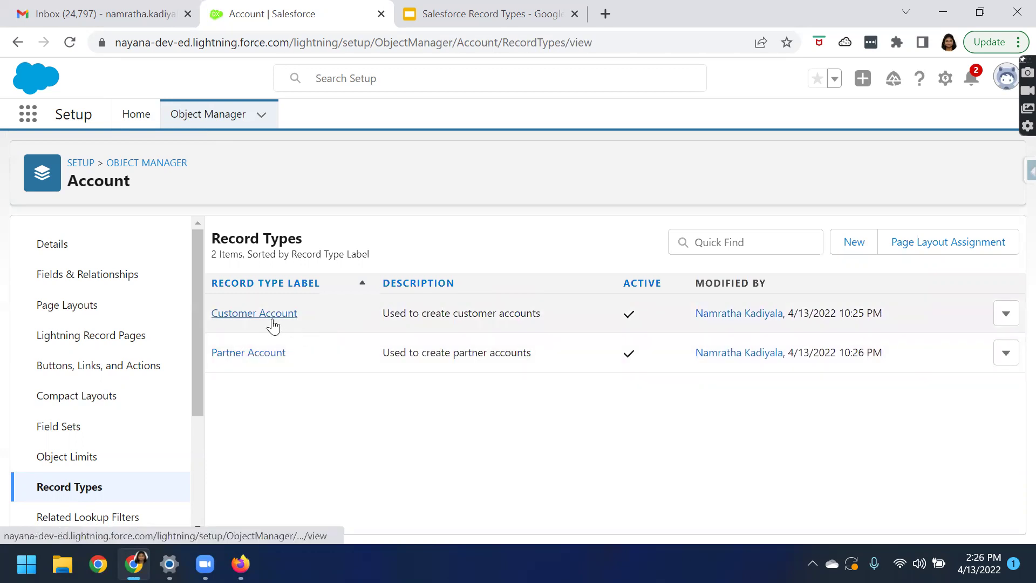
pyautogui.click(273, 325)
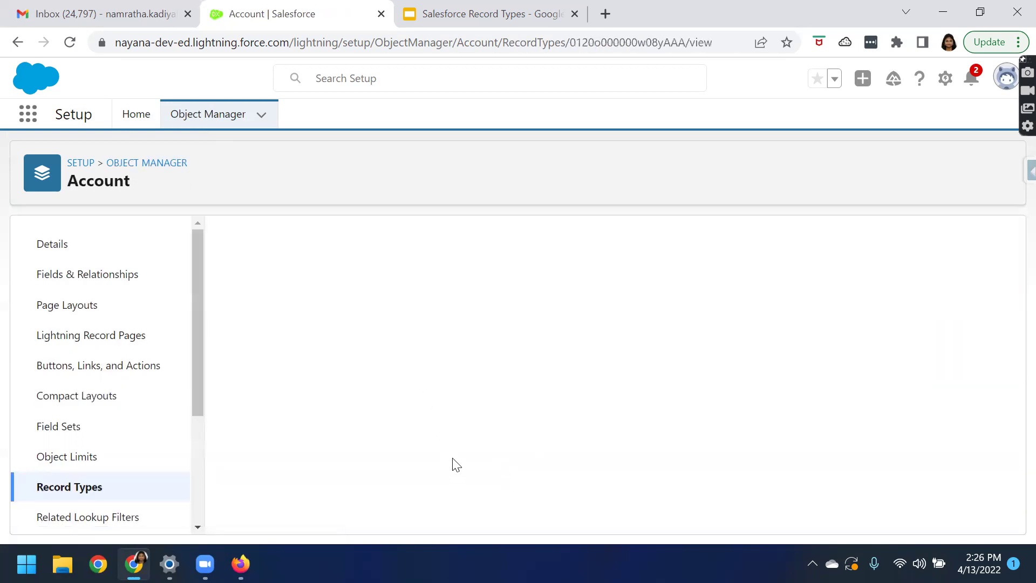
pyautogui.scroll(-3, 440, 446)
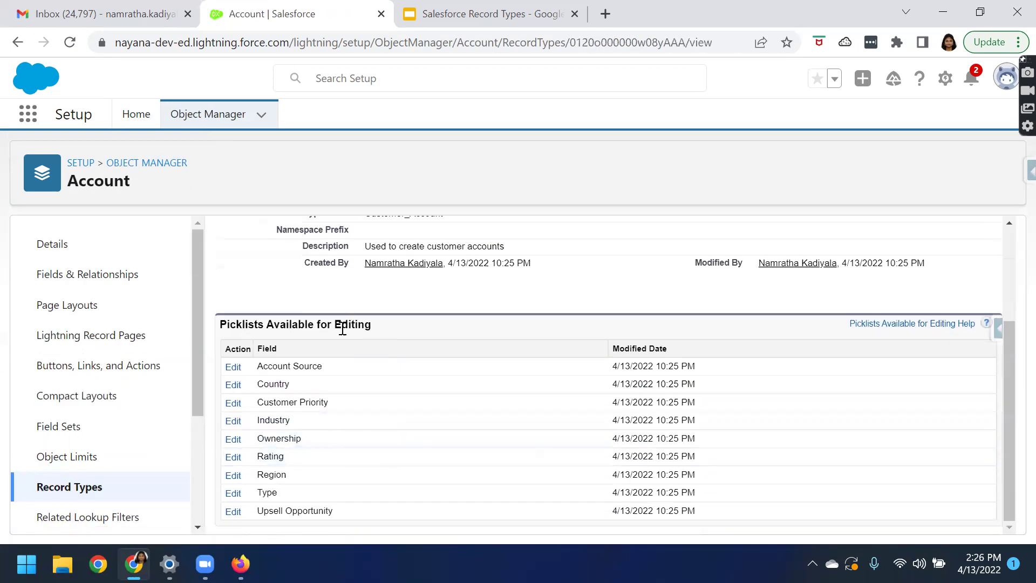
pyautogui.doubleClick(260, 421)
pyautogui.moveTo(221, 324); pyautogui.dragTo(377, 327)
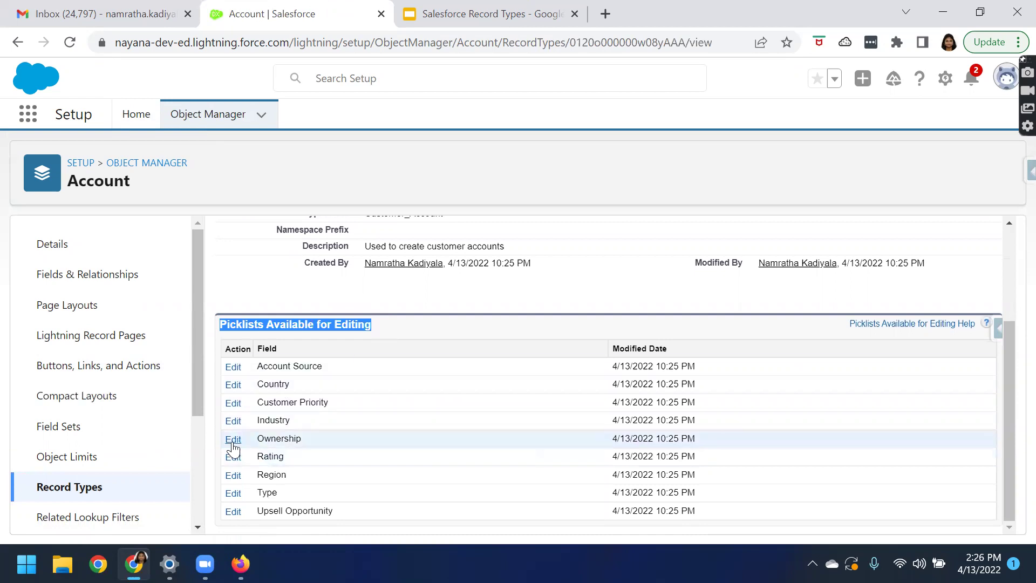
pyautogui.click(233, 426)
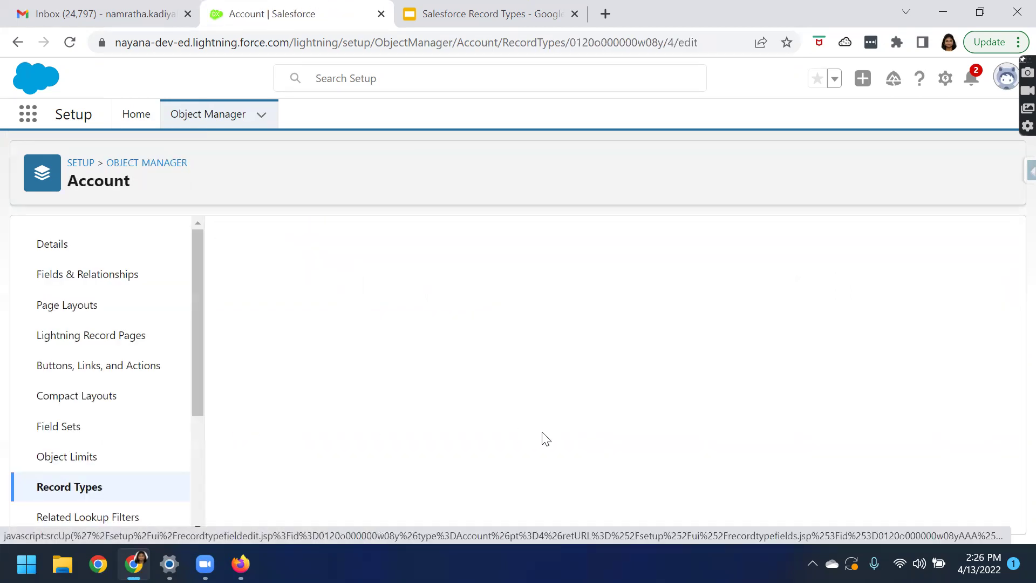
# Remove the industries from Not For Profit through Other from Customer Account's selected Industry values
pyautogui.scroll(-3, 537, 377)
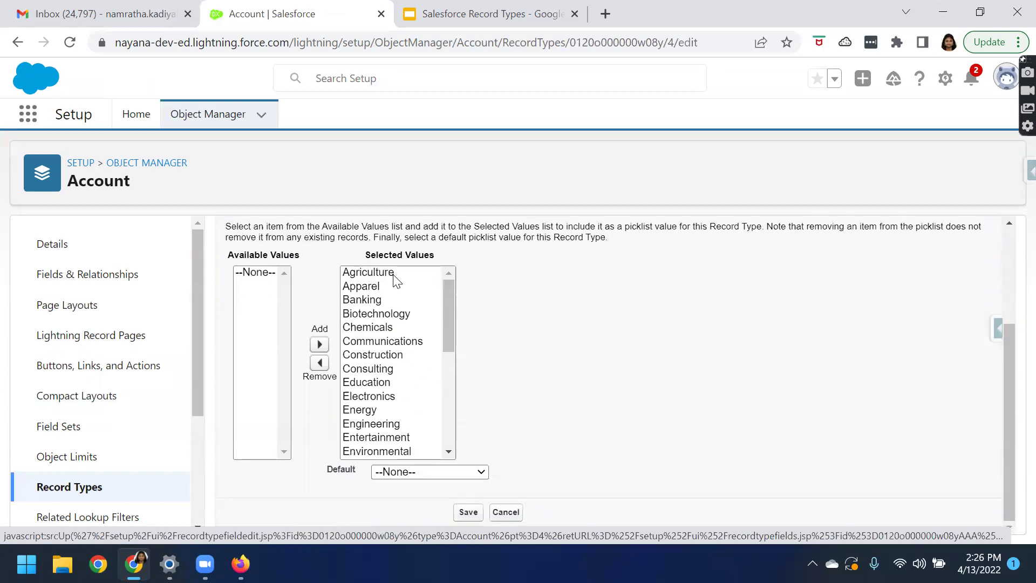
pyautogui.scroll(-6, 399, 435)
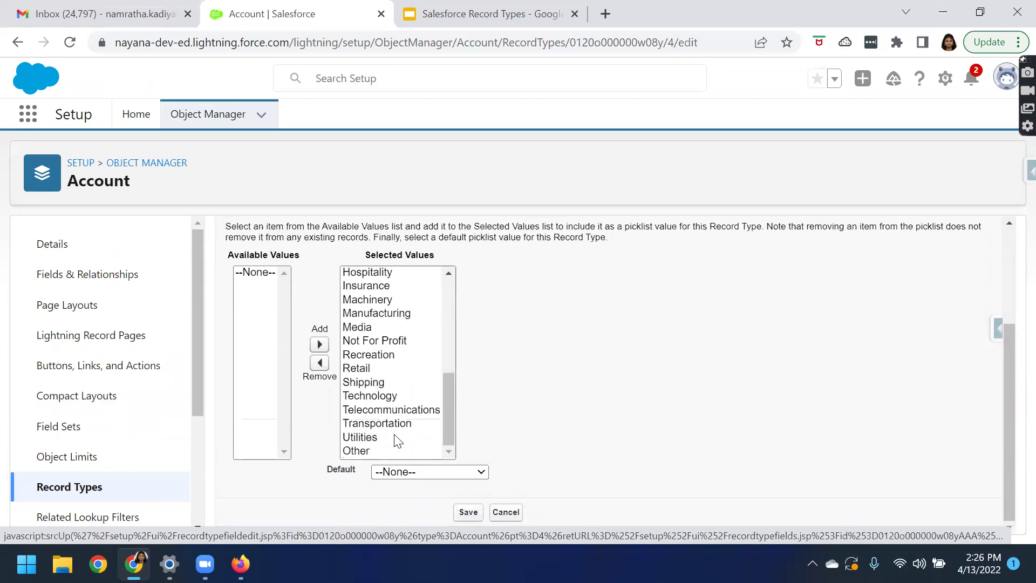
pyautogui.scroll(6, 396, 428)
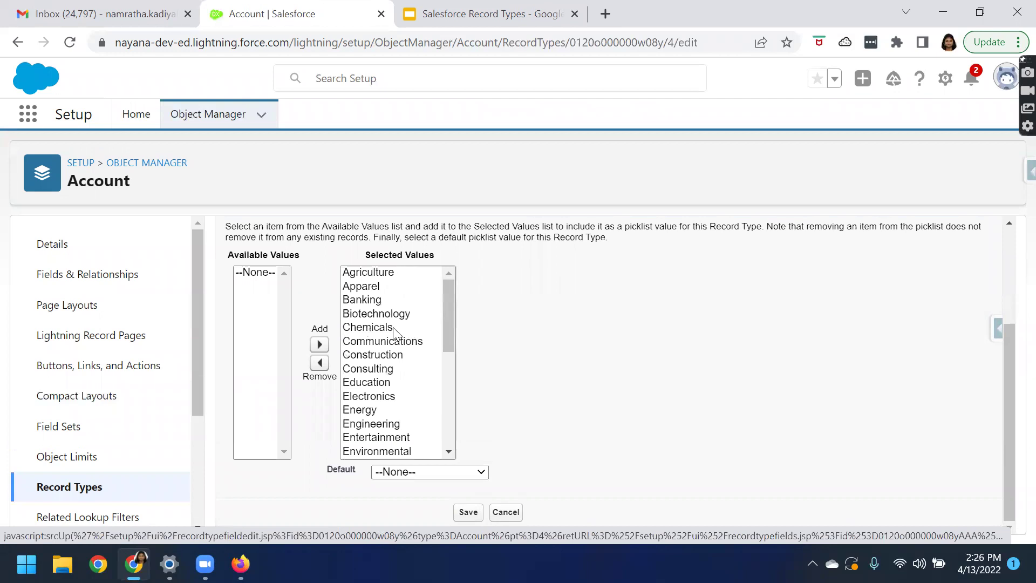
pyautogui.scroll(2, 406, 383)
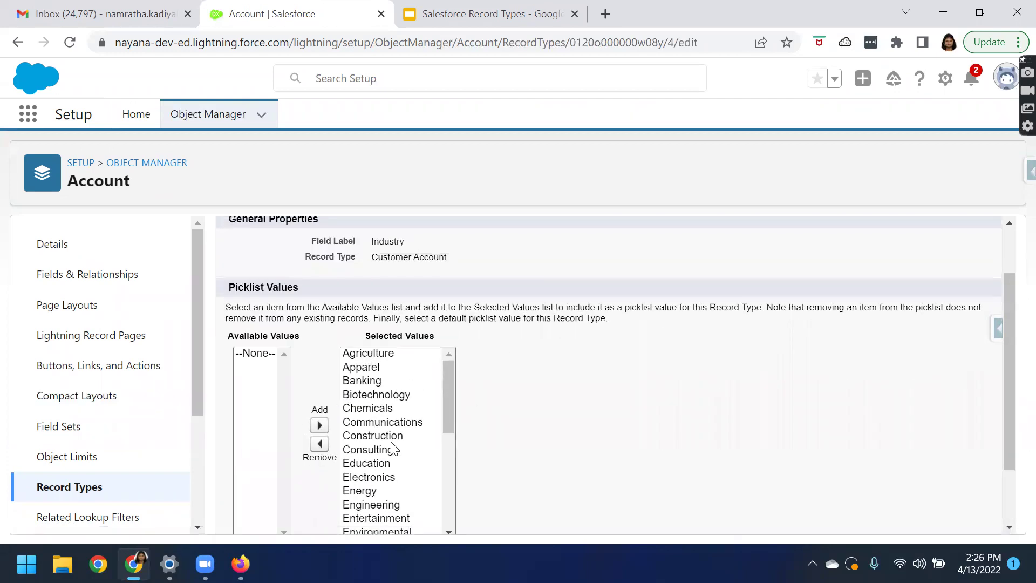
pyautogui.scroll(-3, 392, 444)
pyautogui.scroll(-5, 392, 444)
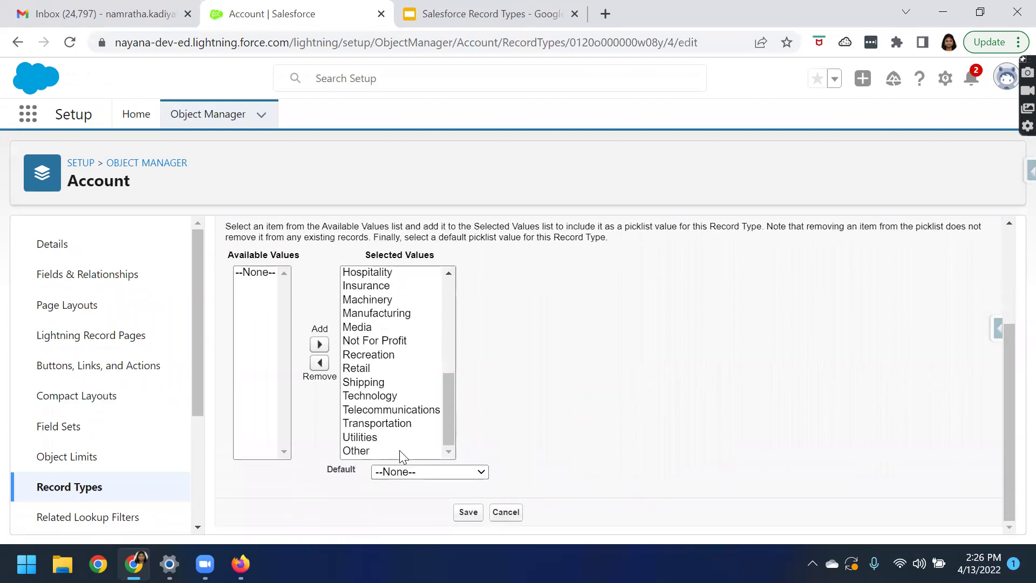
pyautogui.click(382, 451)
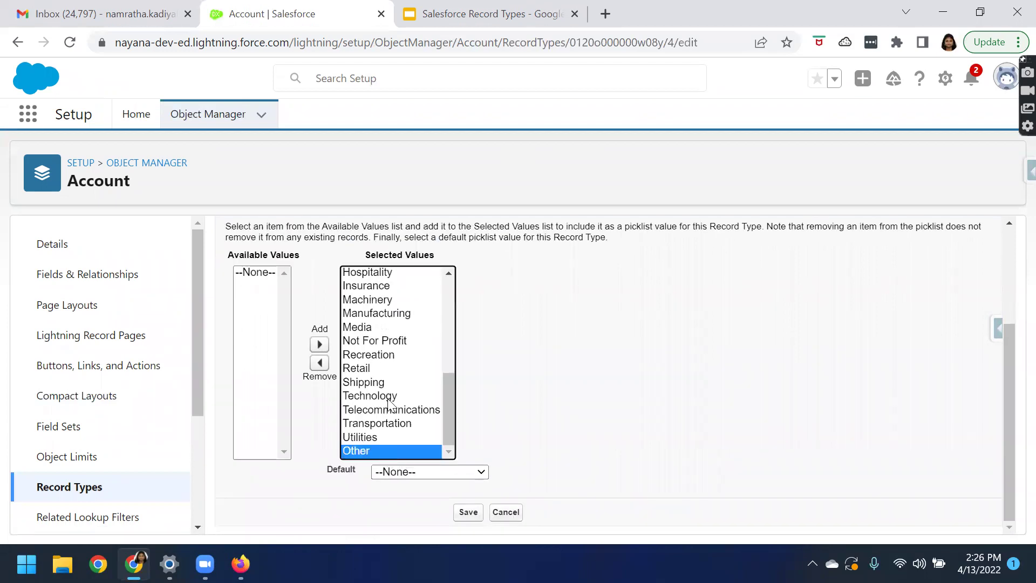
pyautogui.keyDown('shift'); pyautogui.click(361, 346); pyautogui.keyUp('shift')
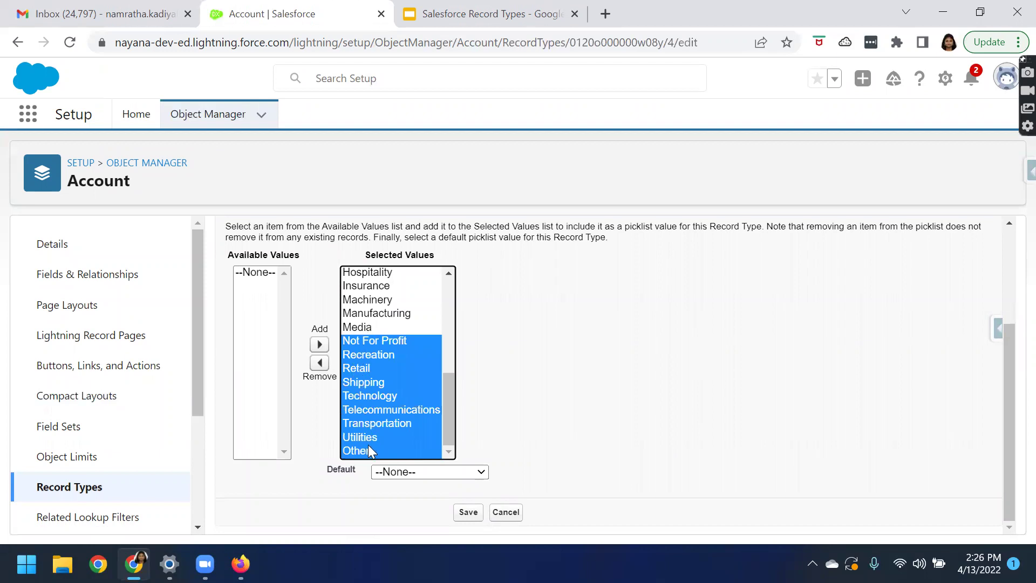
pyautogui.click(319, 363)
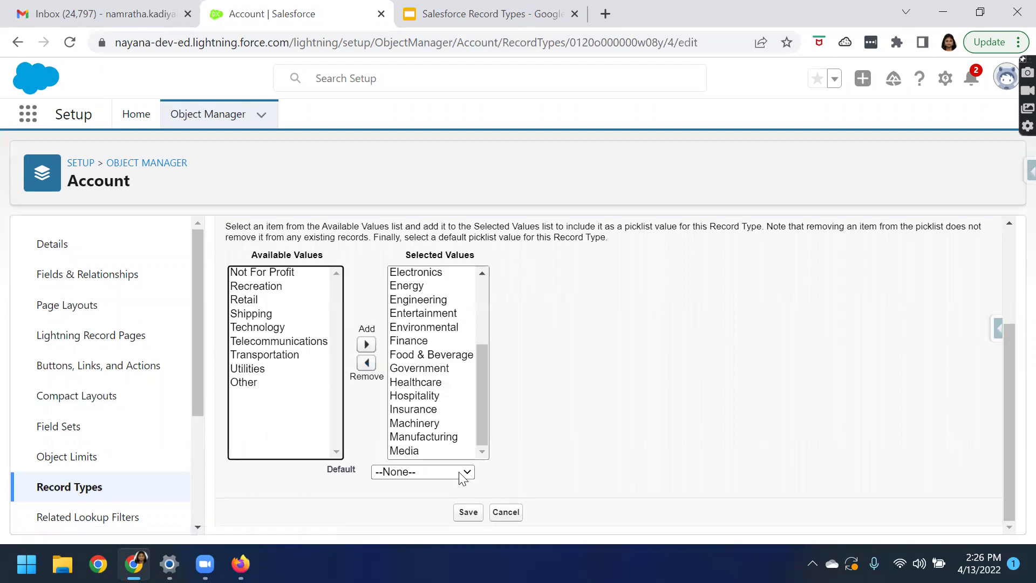
# Review the remaining selected industries and the default value choices, and save the Industry picklist for Customer Account
pyautogui.scroll(3, 440, 401)
pyautogui.scroll(-3, 440, 401)
pyautogui.scroll(3, 440, 411)
pyautogui.scroll(3, 439, 400)
pyautogui.scroll(-3, 440, 401)
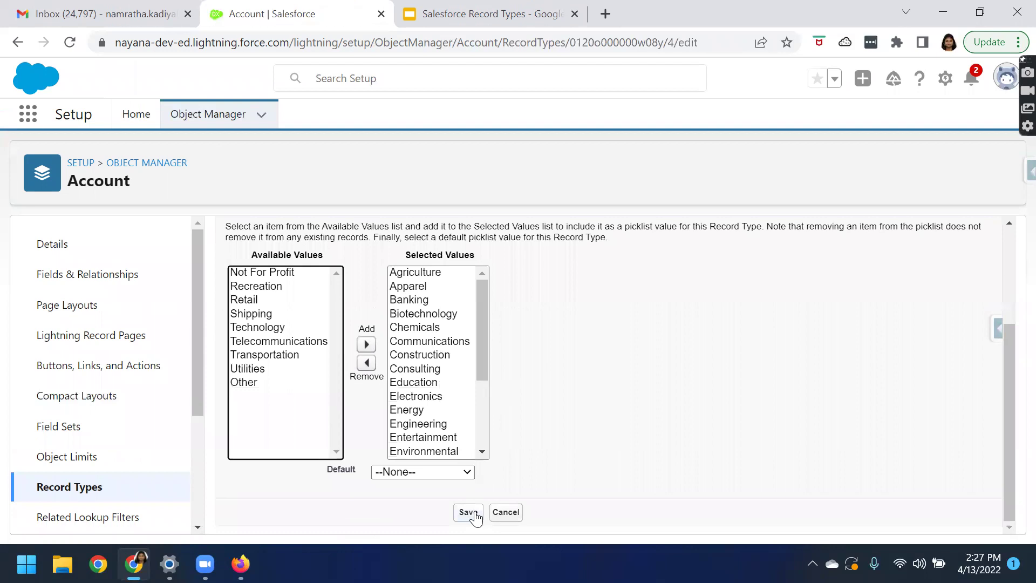
pyautogui.click(448, 472)
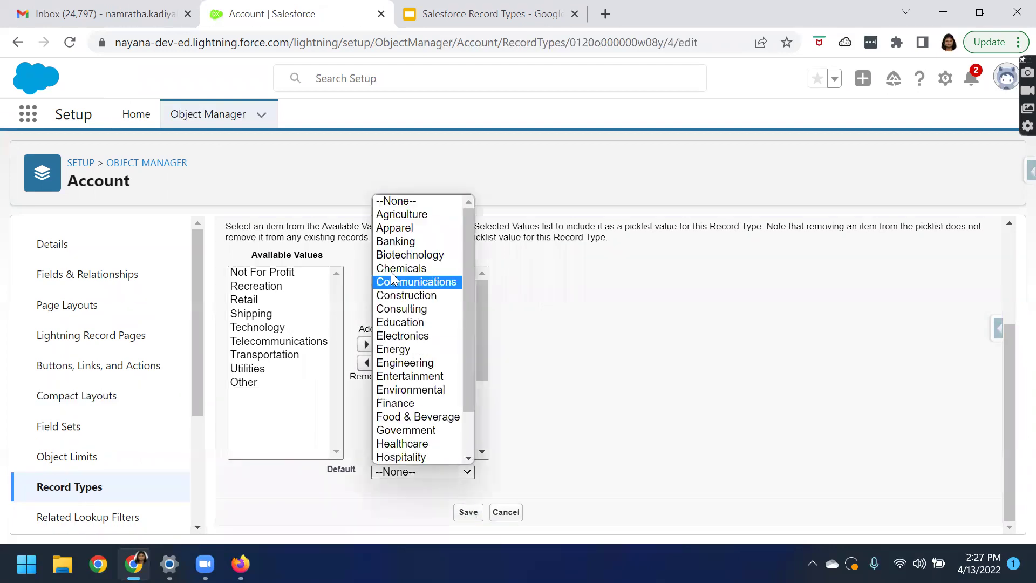
pyautogui.click(657, 391)
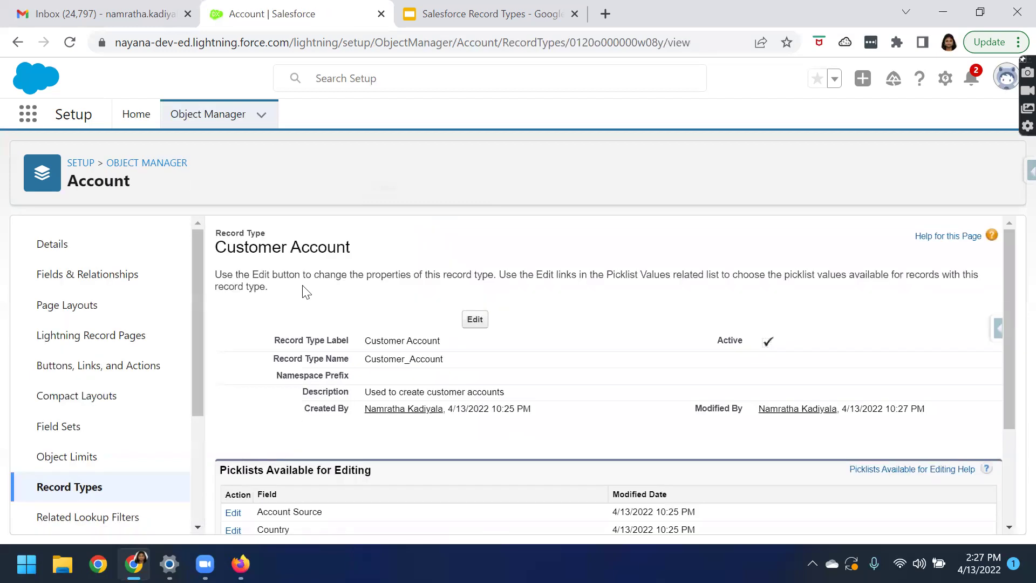
# Return to the record types list and open the Industry picklist of the Partner Account record type for editing
pyautogui.click(93, 489)
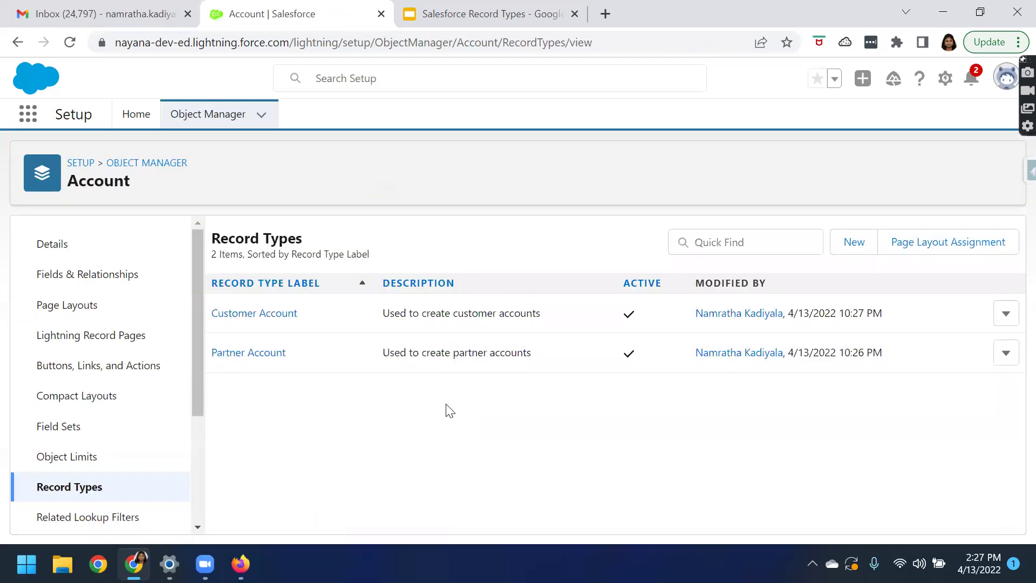
pyautogui.click(241, 355)
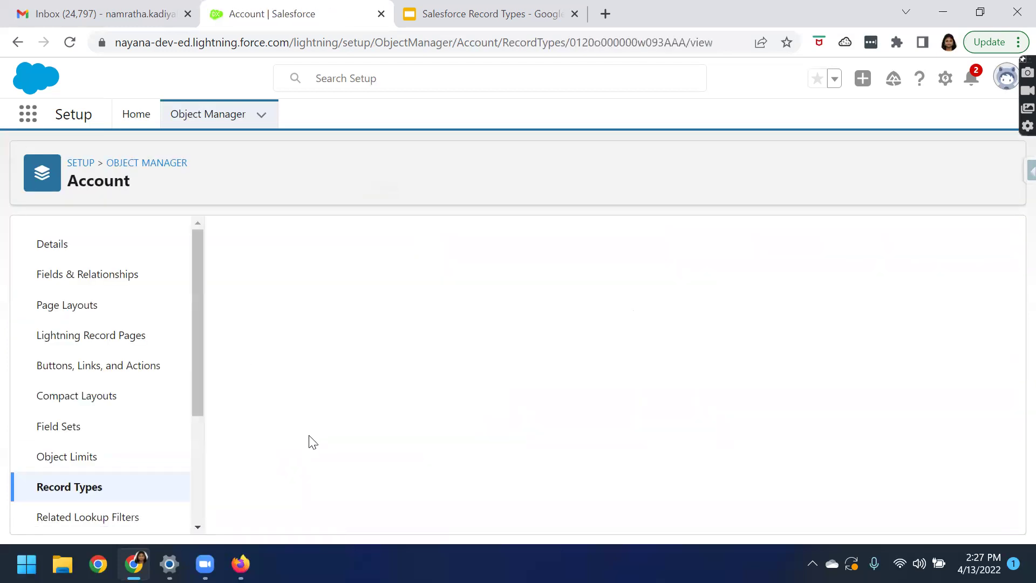
pyautogui.scroll(-3, 352, 449)
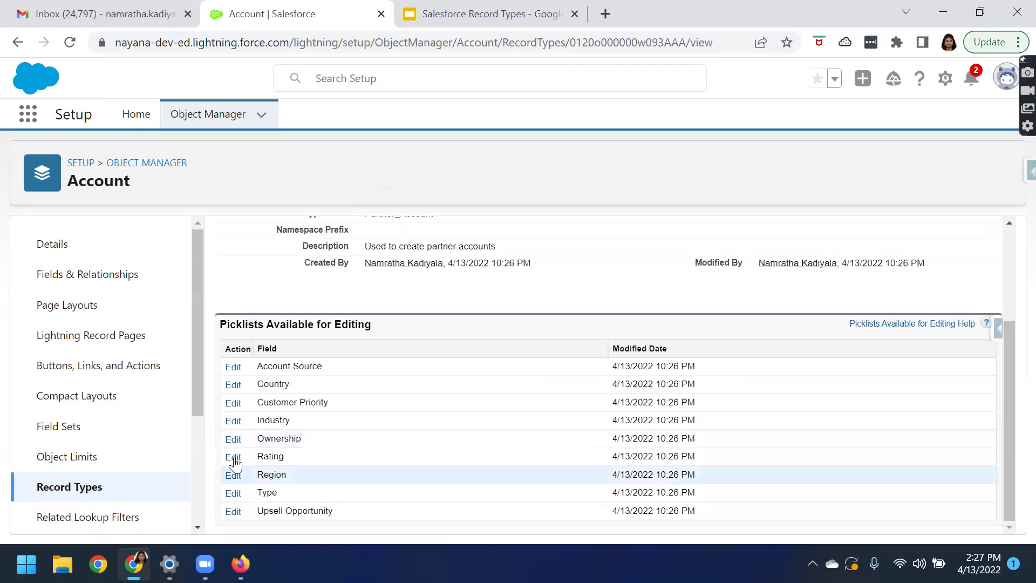
pyautogui.click(233, 425)
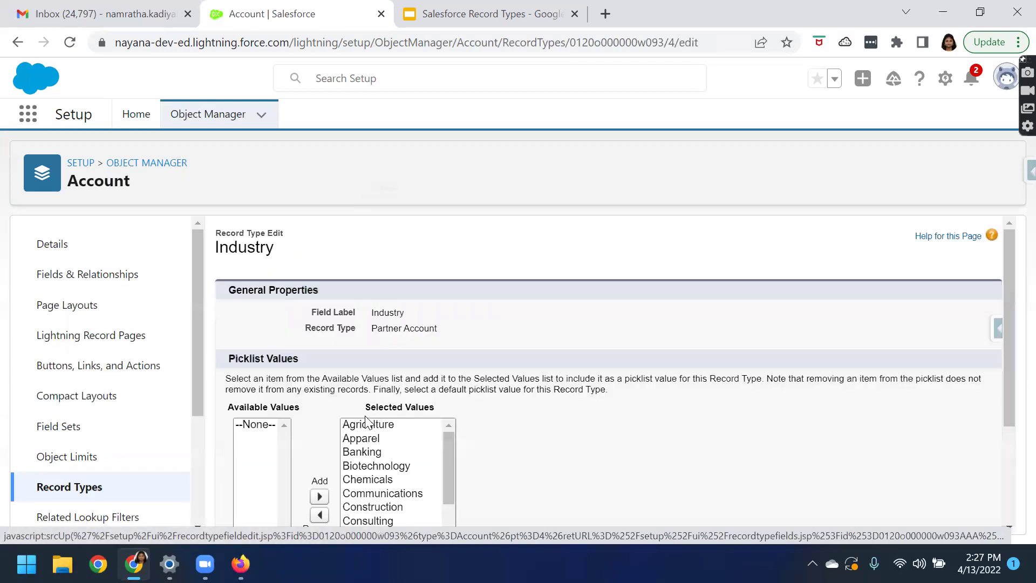
# Remove the industries from Agriculture through Media from Partner Account's selected Industry values and save the picklist
pyautogui.scroll(-3, 410, 408)
pyautogui.click(364, 286)
pyautogui.scroll(-3, 377, 389)
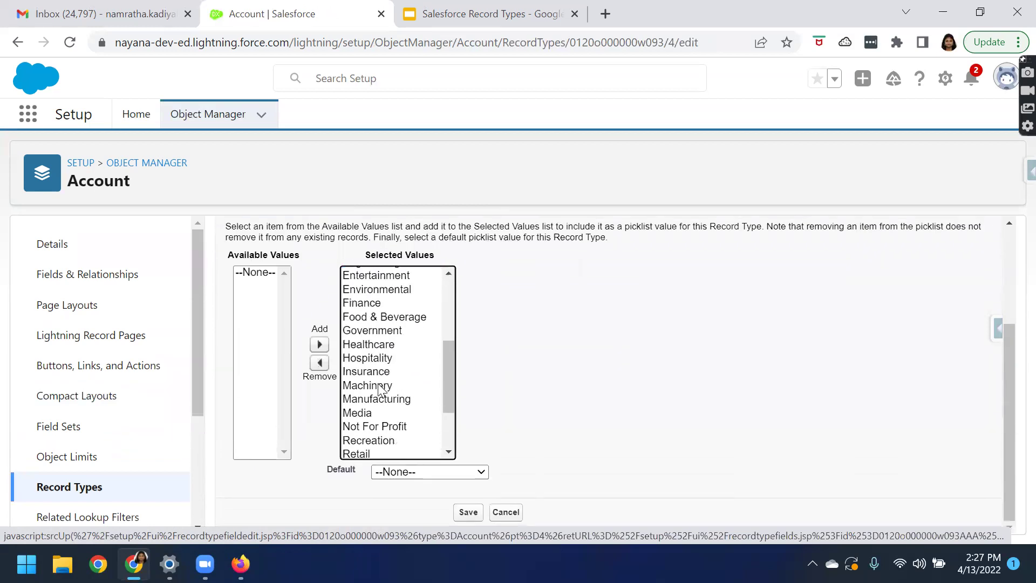
pyautogui.keyDown('shift'); pyautogui.click(365, 413); pyautogui.keyUp('shift')
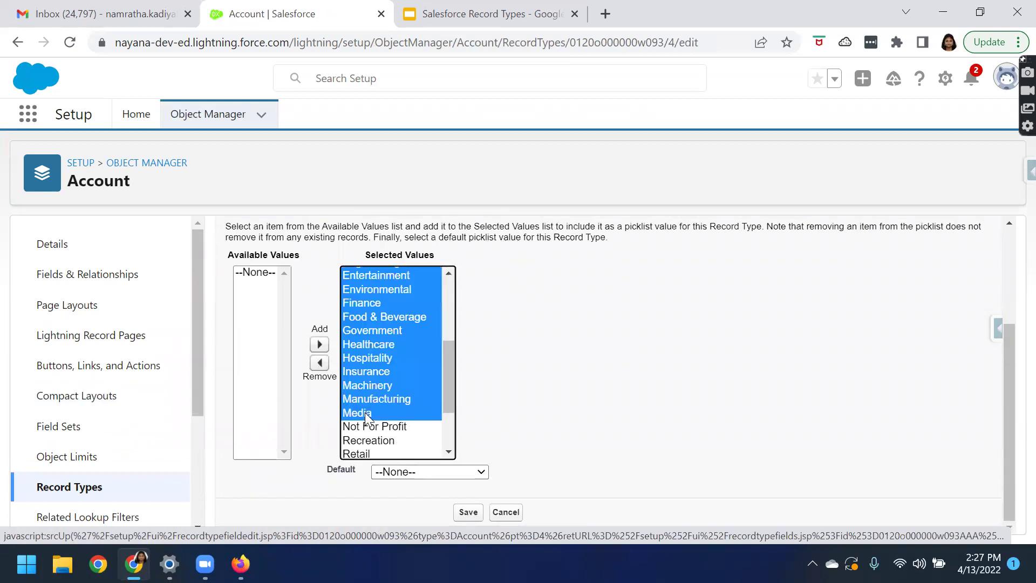
pyautogui.click(320, 363)
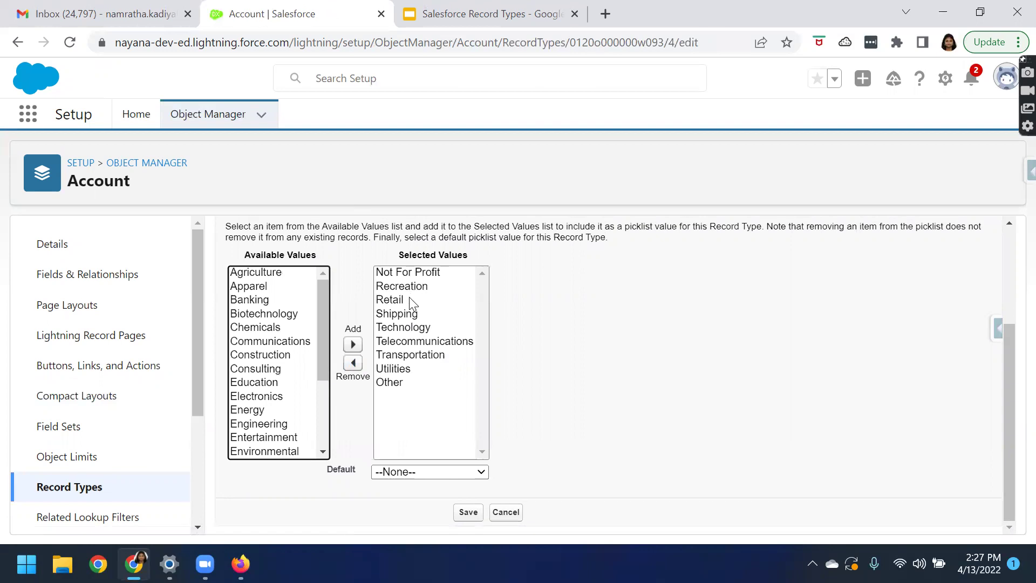
pyautogui.scroll(2, 427, 411)
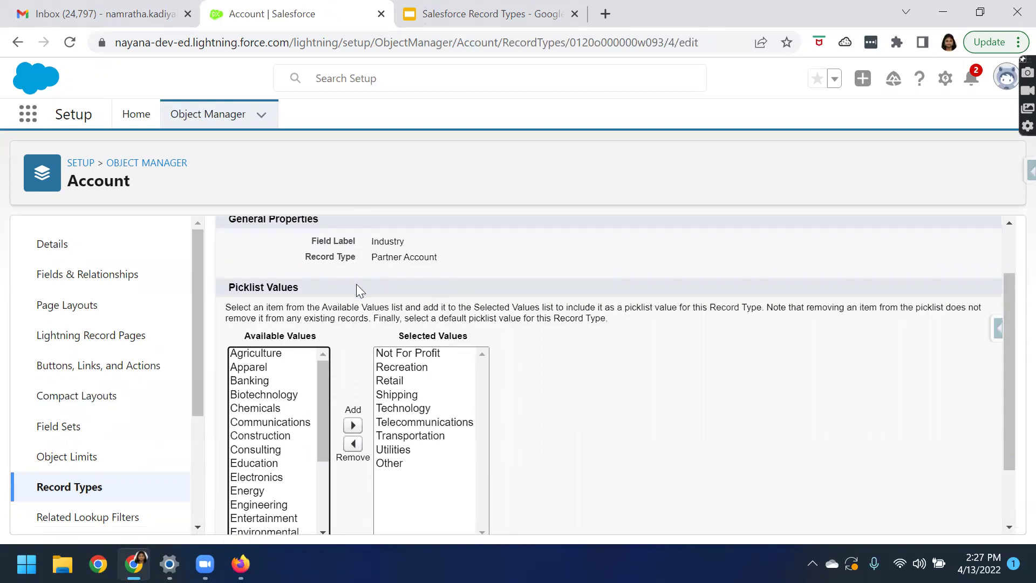
pyautogui.scroll(-2, 523, 380)
pyautogui.click(468, 512)
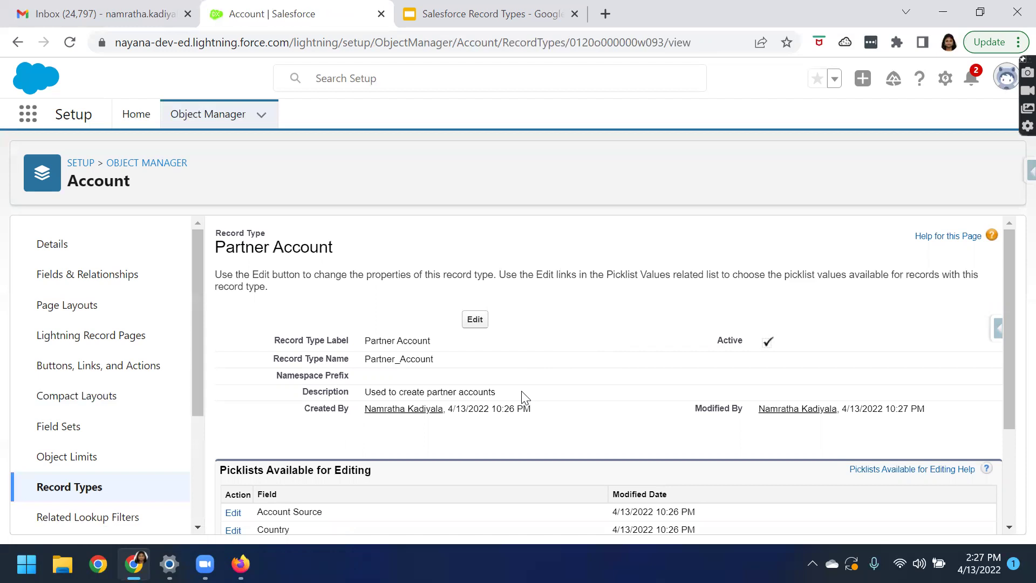
# Return to the Account record types list and view the page layout assignments by profile and record type
pyautogui.click(63, 492)
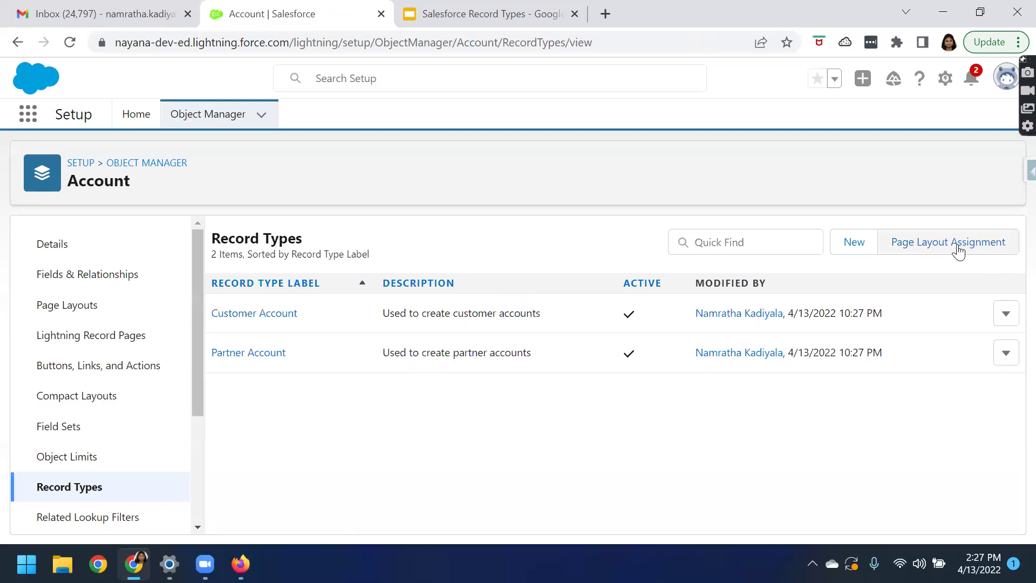
pyautogui.click(953, 257)
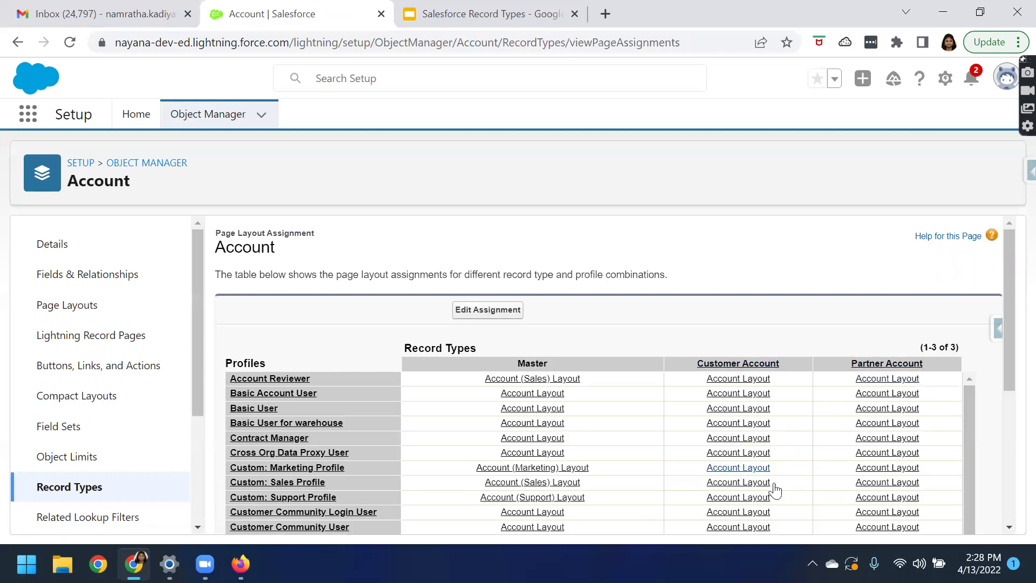
# Examine the page layouts assigned to every profile for the Master, Customer Account and Partner Account record types
pyautogui.scroll(-3, 801, 491)
pyautogui.scroll(-5, 800, 474)
pyautogui.scroll(3, 818, 453)
pyautogui.scroll(5, 786, 449)
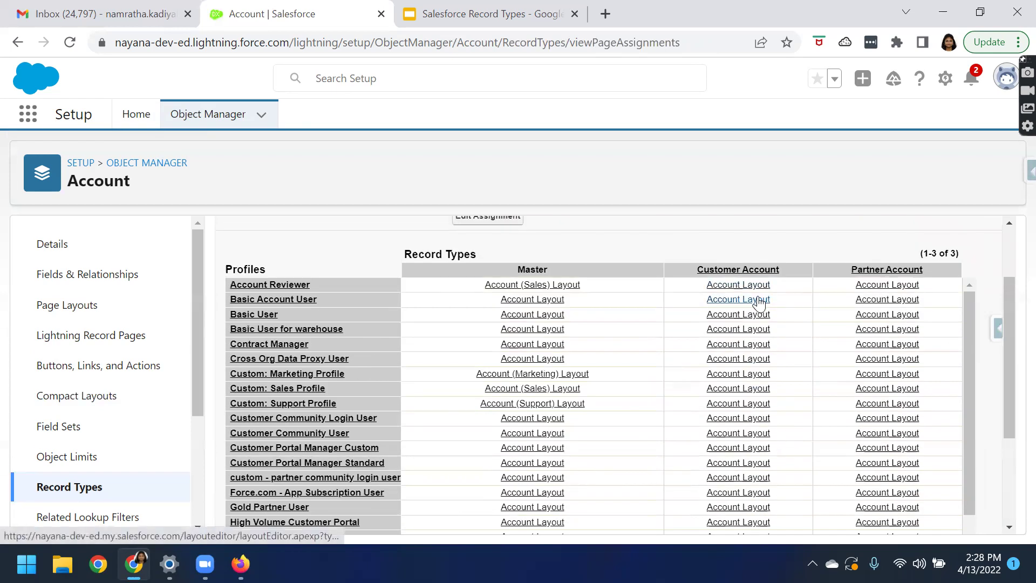
pyautogui.scroll(-2, 562, 465)
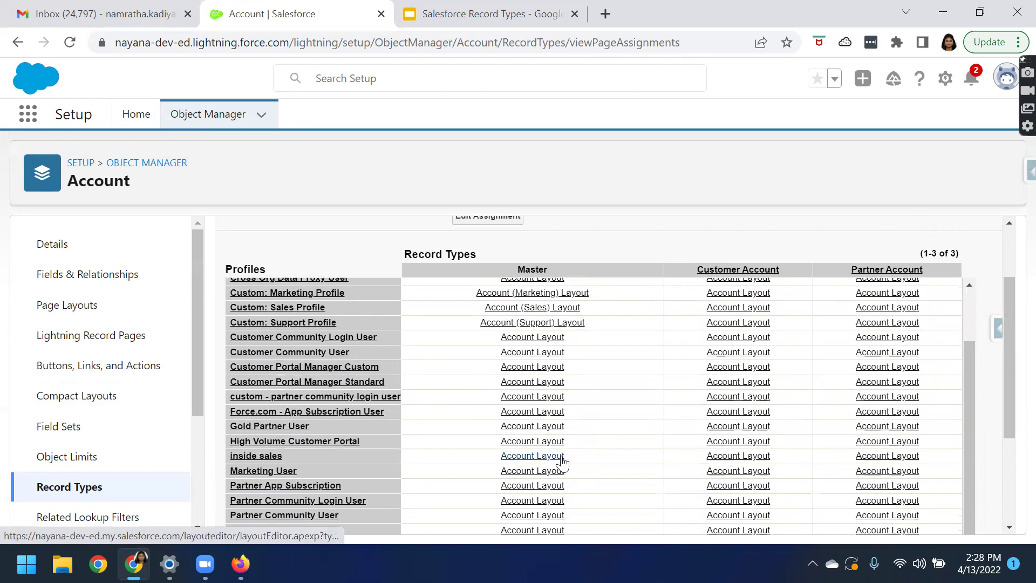
pyautogui.scroll(-3, 563, 463)
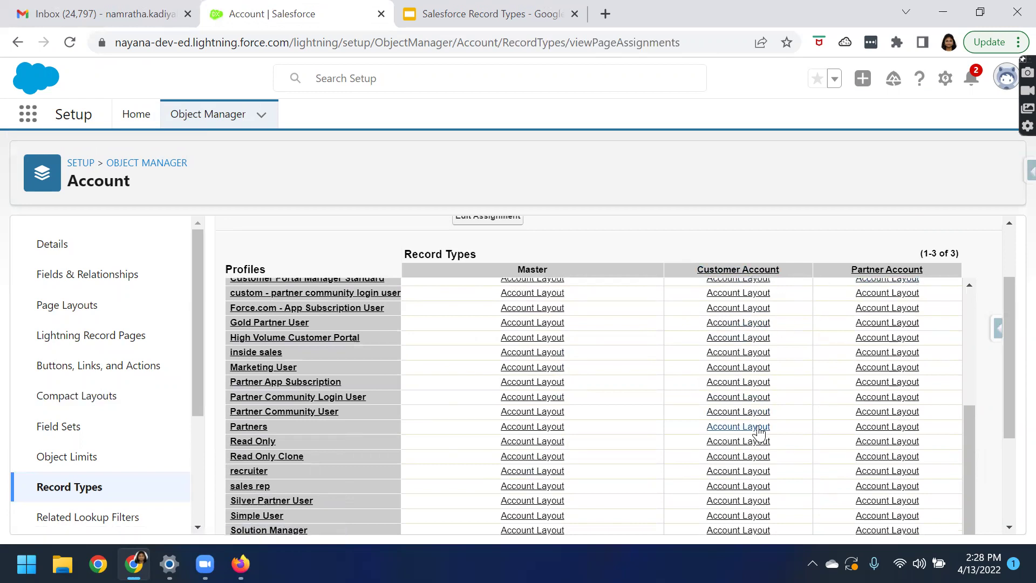
pyautogui.scroll(-5, 745, 434)
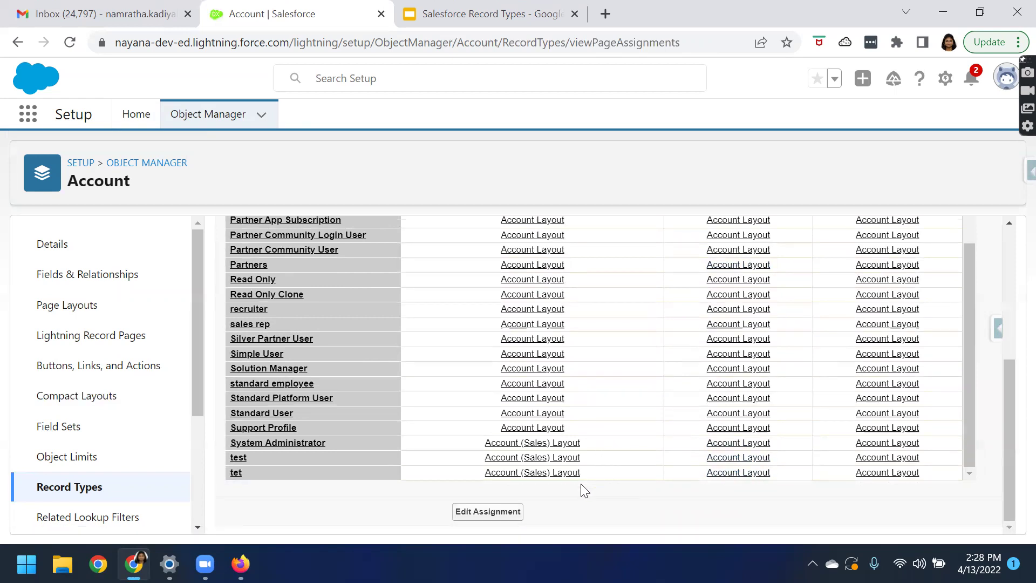
pyautogui.scroll(10, 625, 468)
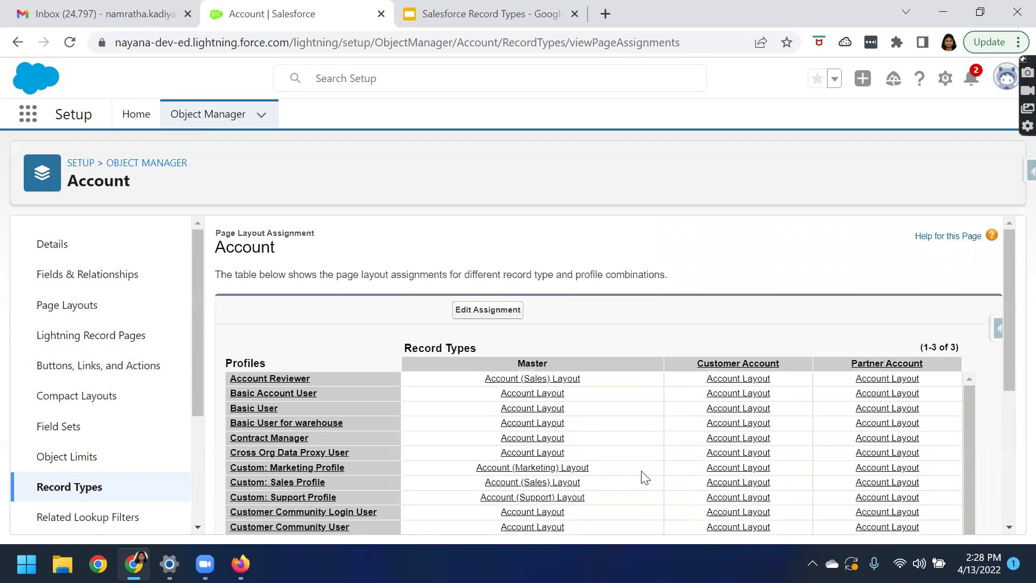
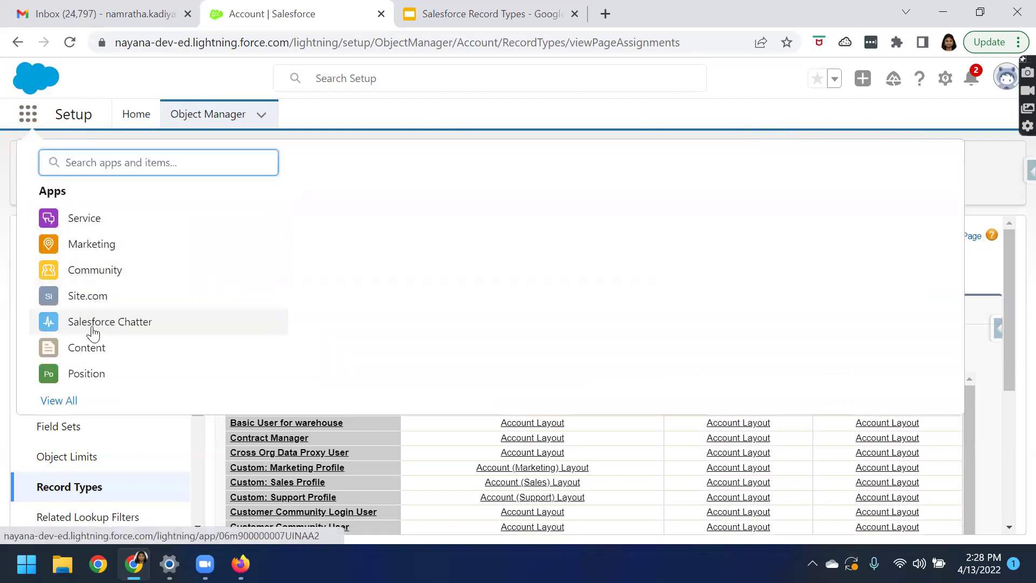
# Start a new account in the Service app to check its record type, and close the form without saving
pyautogui.click(69, 227)
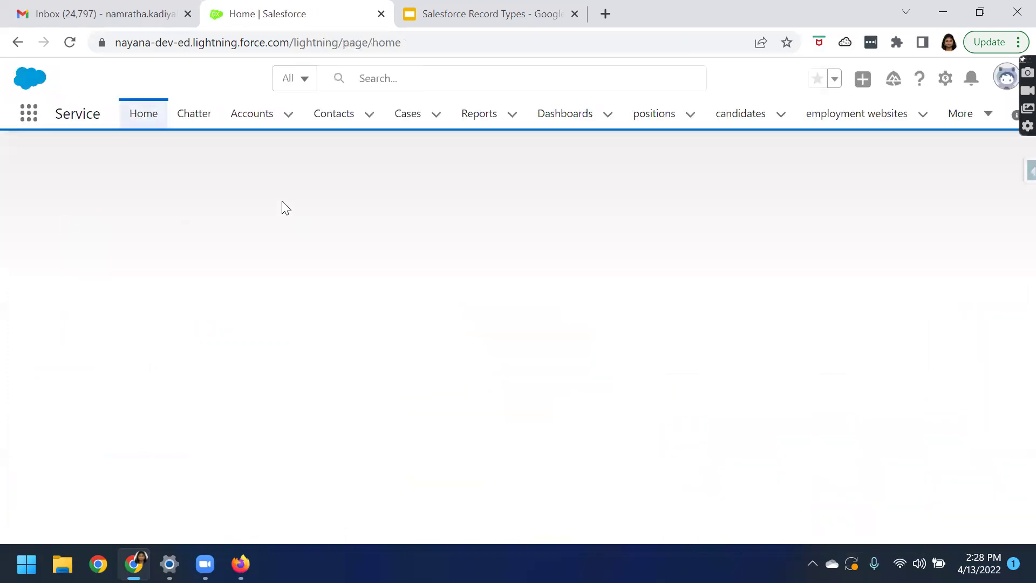
pyautogui.click(245, 121)
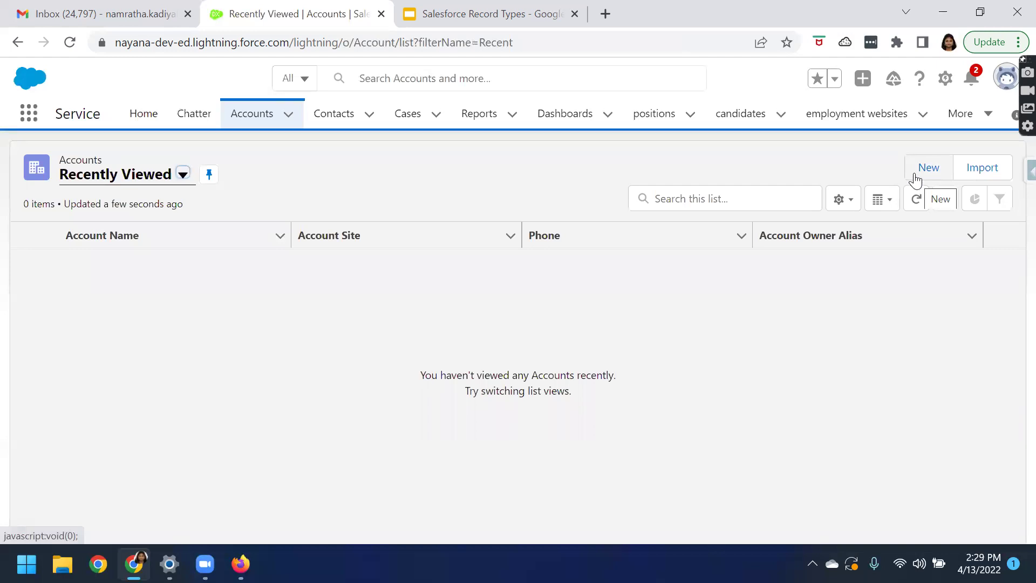
pyautogui.click(916, 178)
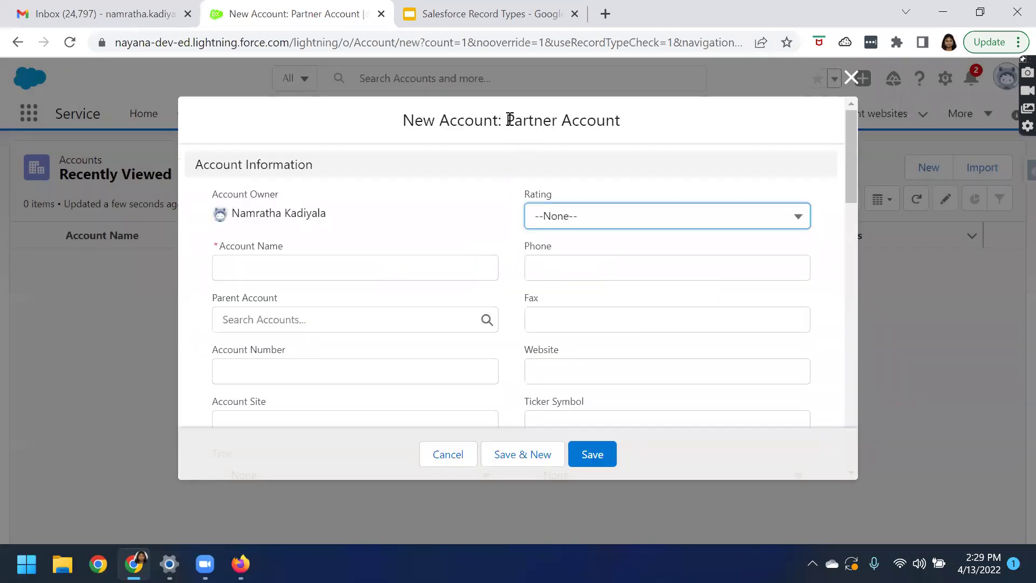
pyautogui.moveTo(511, 118); pyautogui.dragTo(630, 132)
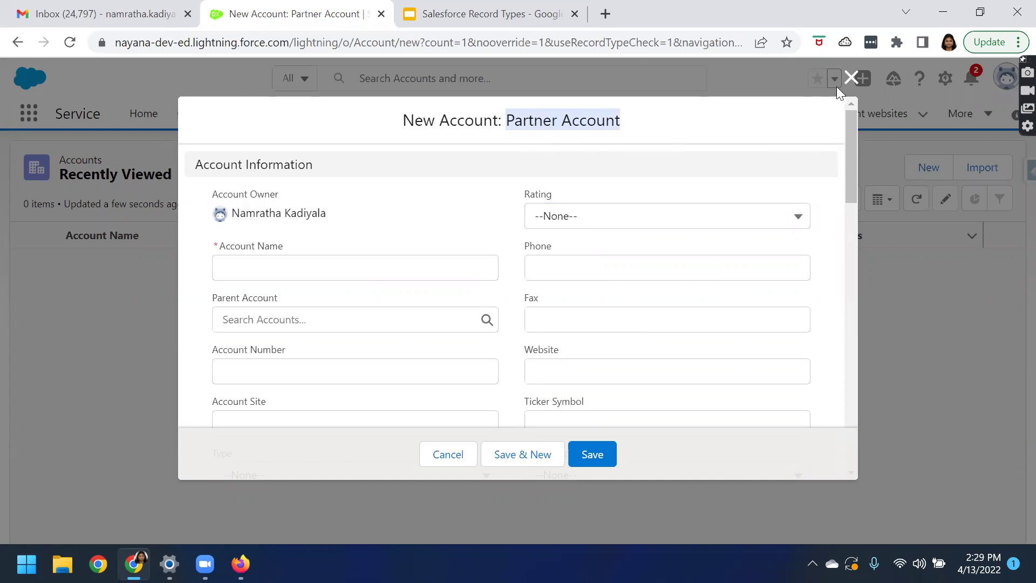
pyautogui.click(851, 78)
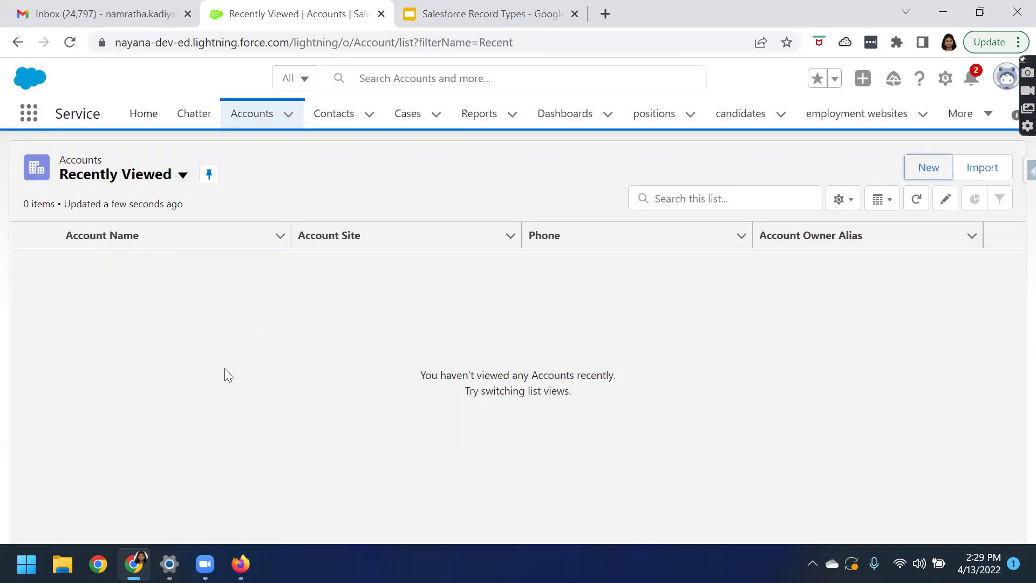
# Return to the Account object's record types in Setup and review the page layout assignments down to the System Administrator profile
pyautogui.click(945, 79)
pyautogui.click(878, 142)
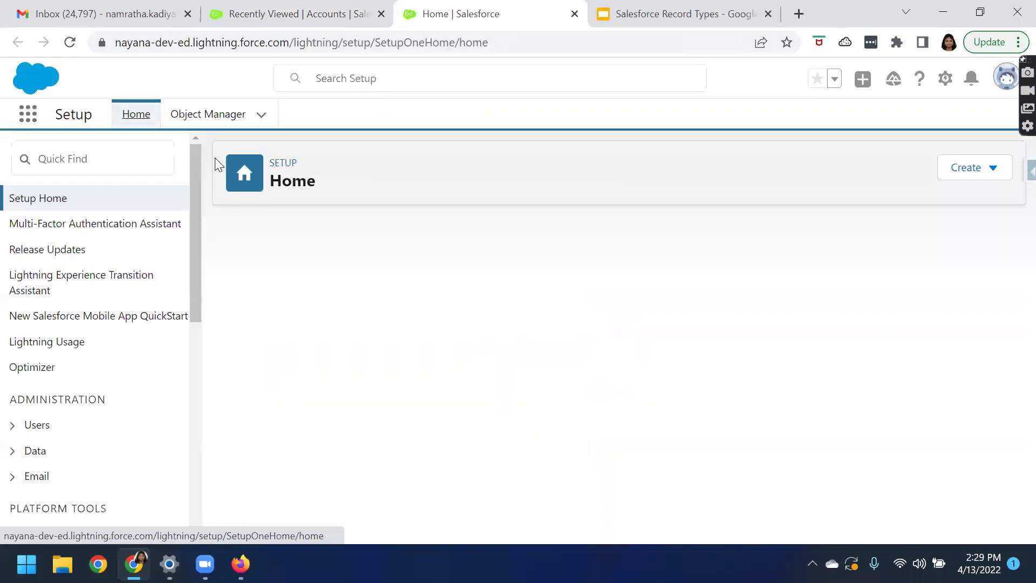
pyautogui.click(175, 119)
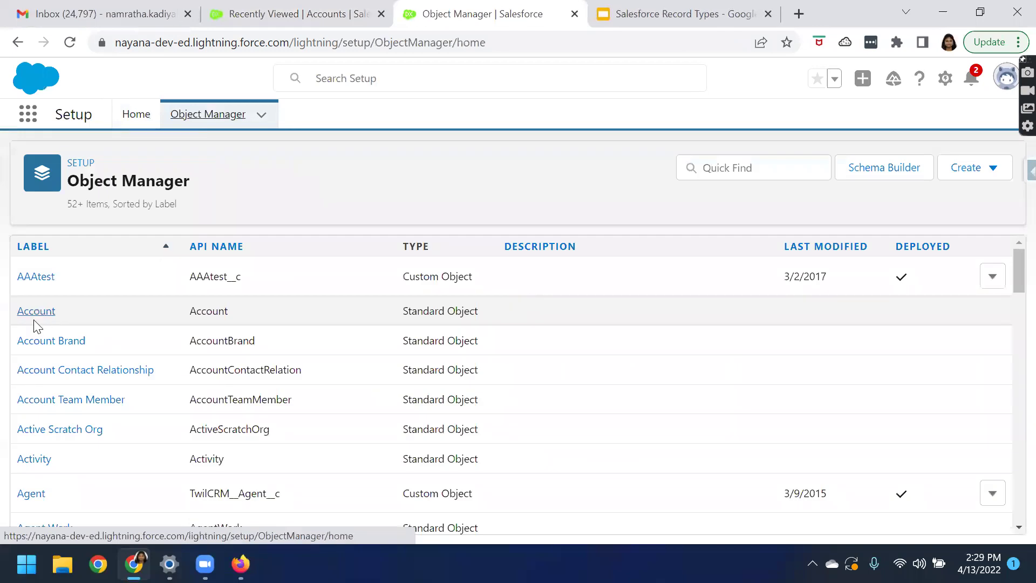
pyautogui.click(36, 312)
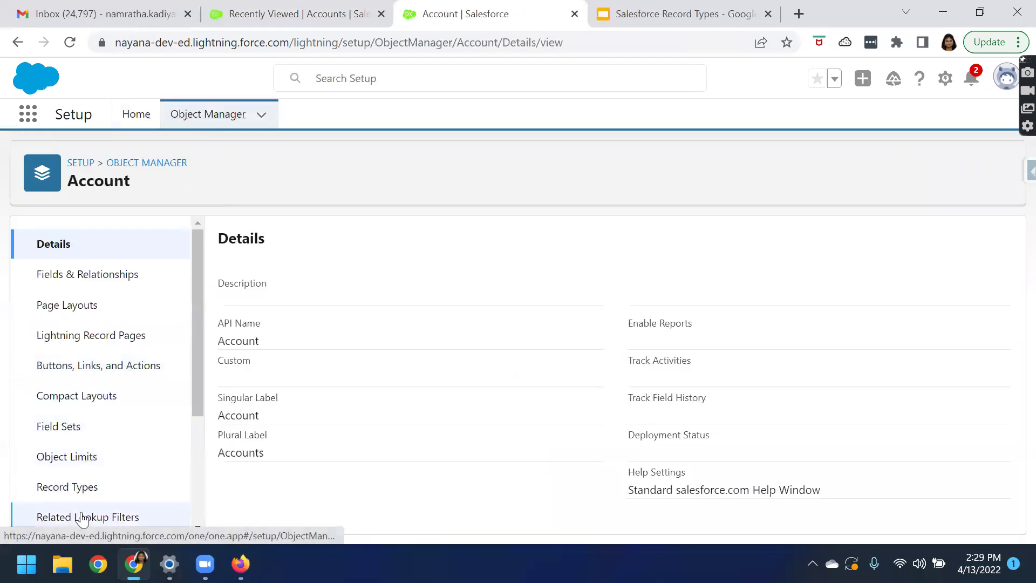
pyautogui.click(86, 488)
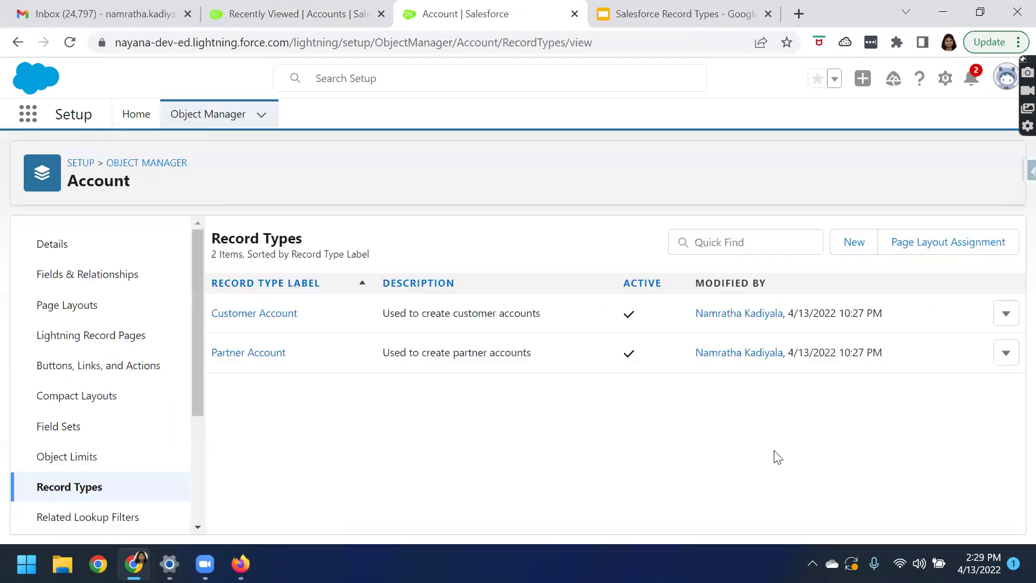
pyautogui.click(973, 251)
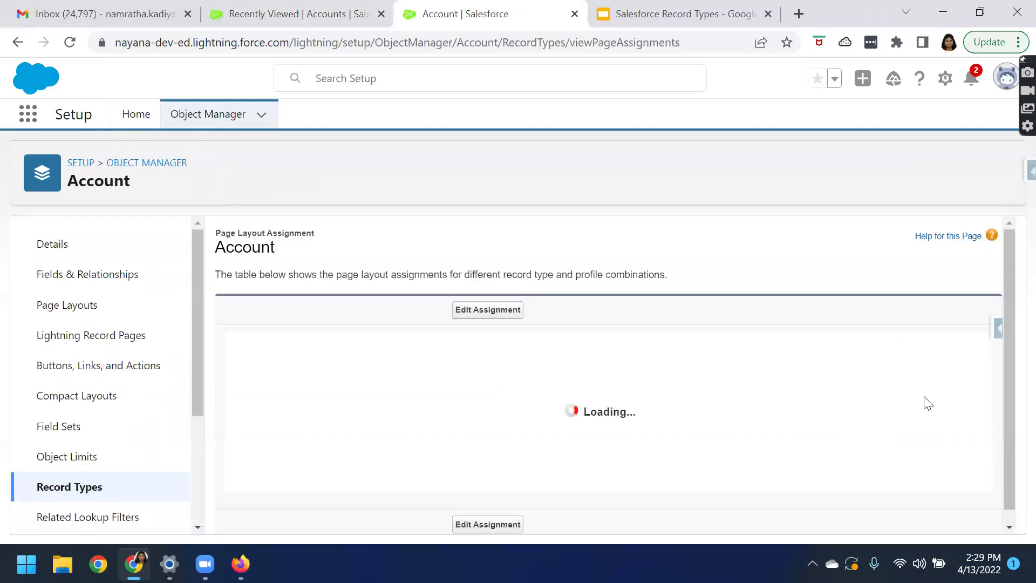
pyautogui.scroll(-3, 939, 377)
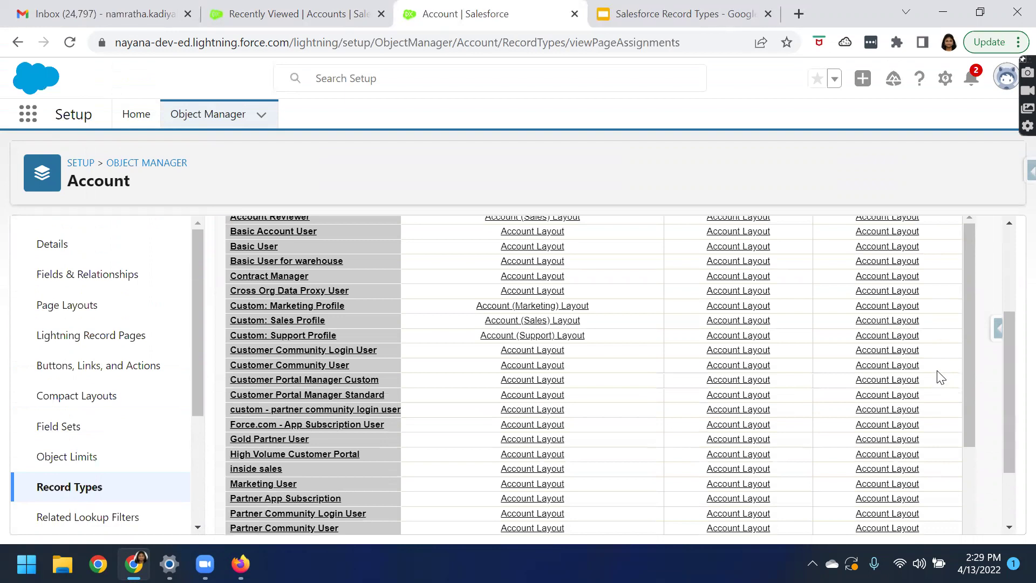
pyautogui.scroll(2, 940, 378)
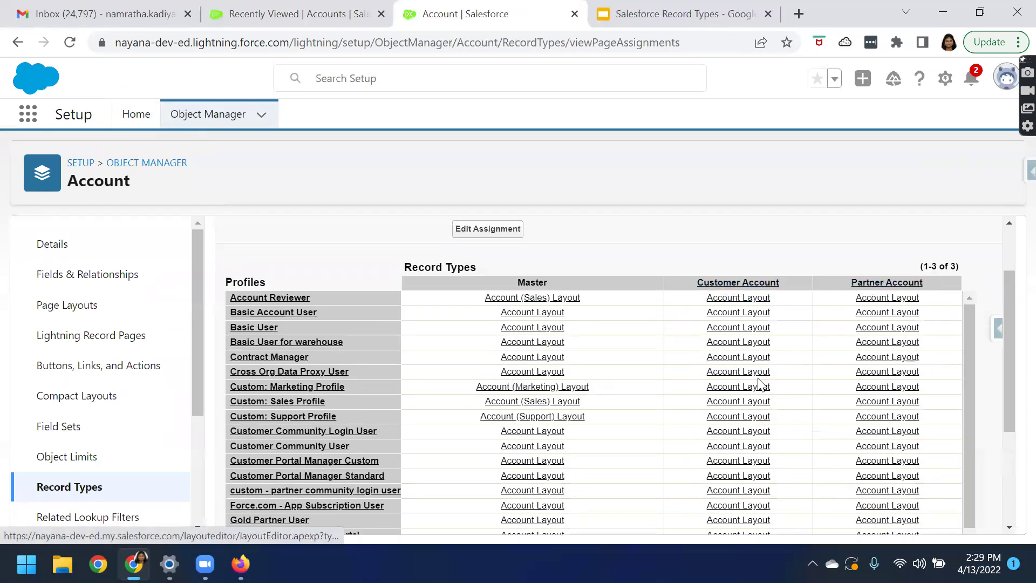
pyautogui.scroll(-3, 721, 502)
pyautogui.scroll(-5, 721, 508)
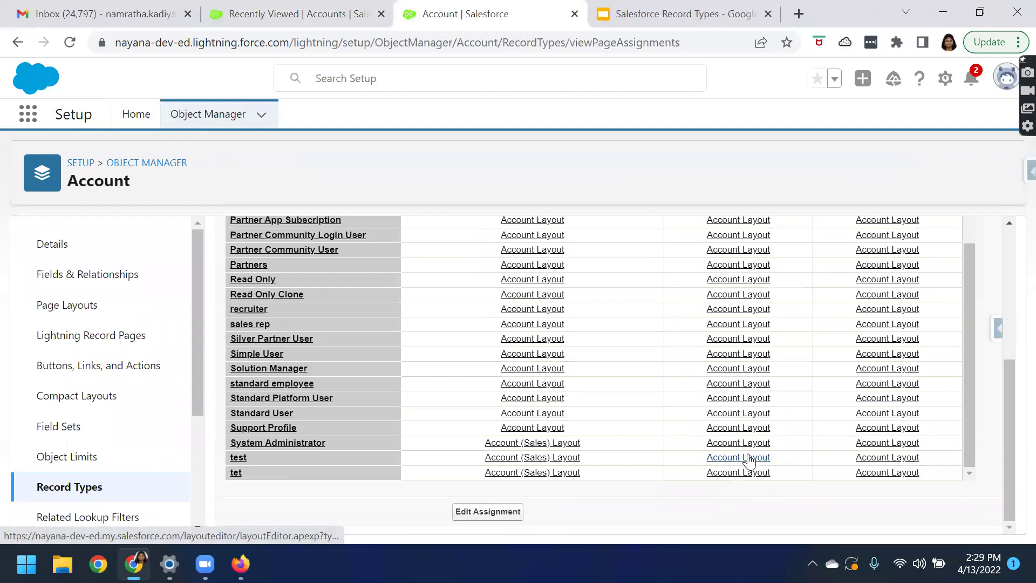
# Open the list of user profiles from the Users administration area of Setup
pyautogui.click(136, 114)
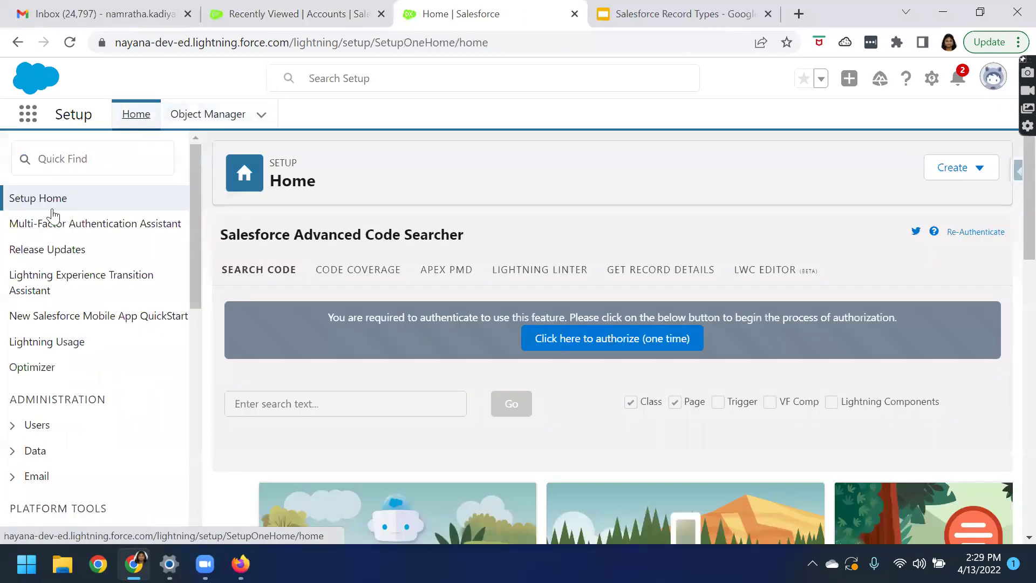
pyautogui.click(16, 425)
pyautogui.scroll(-5, 95, 430)
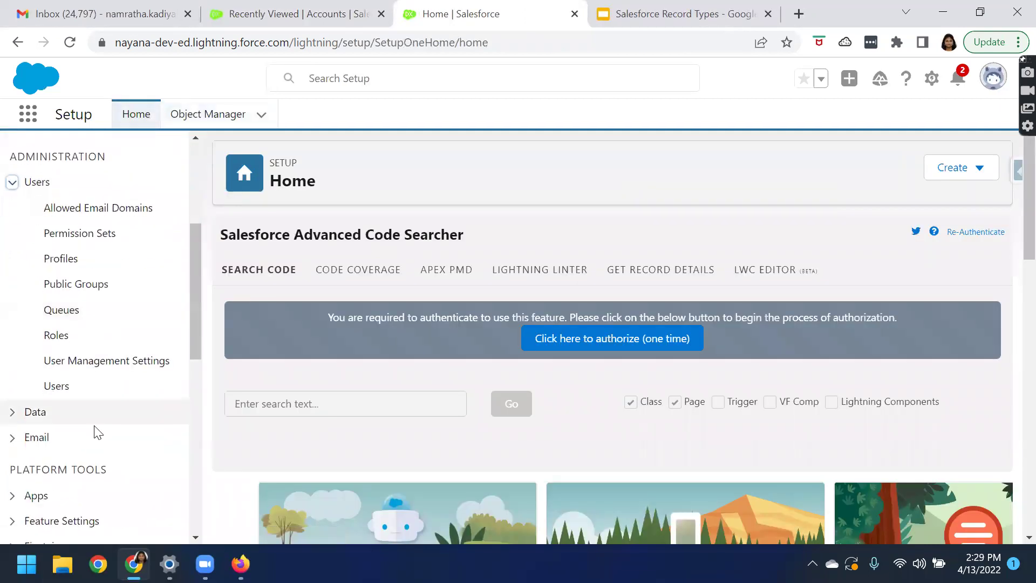
pyautogui.click(61, 260)
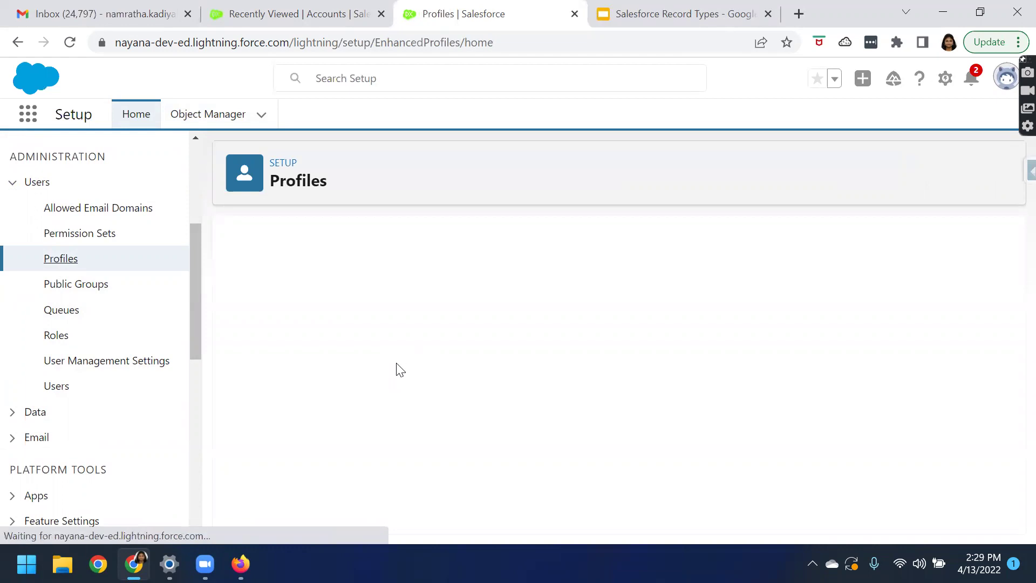
# Increase the number of profiles displayed per page and open the System Administrator profile
pyautogui.scroll(-5, 363, 442)
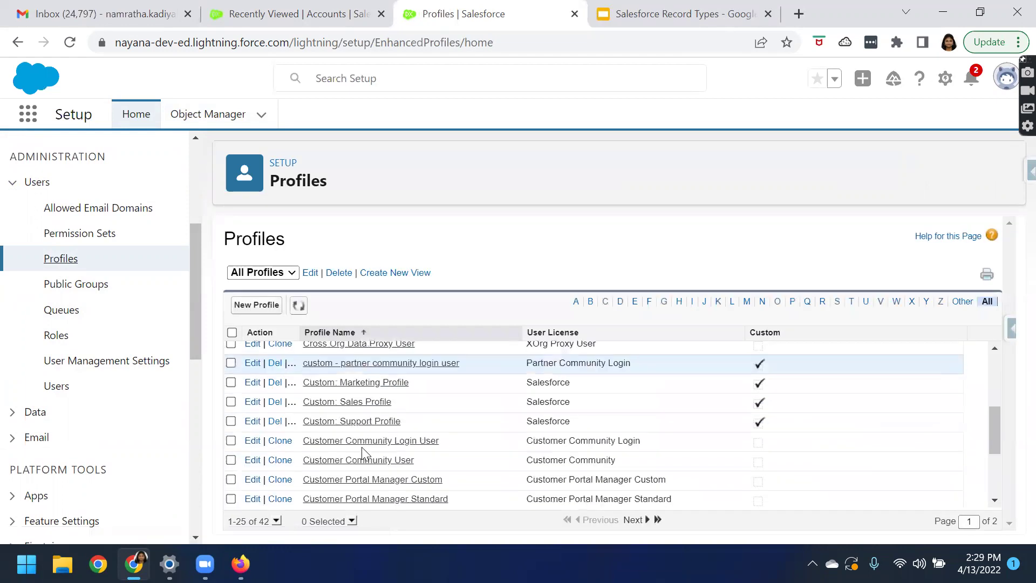
pyautogui.scroll(4, 366, 456)
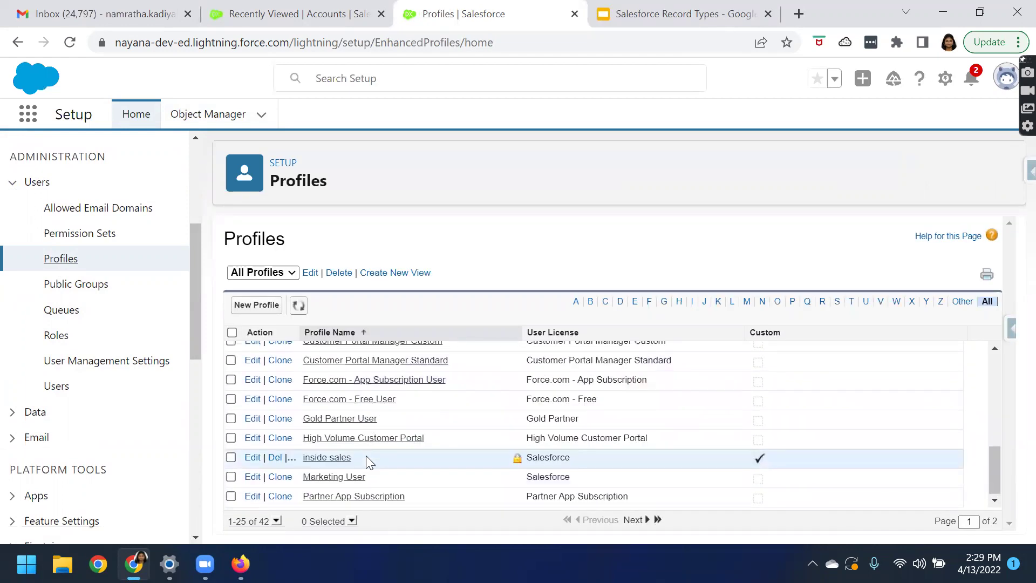
pyautogui.scroll(2, 366, 455)
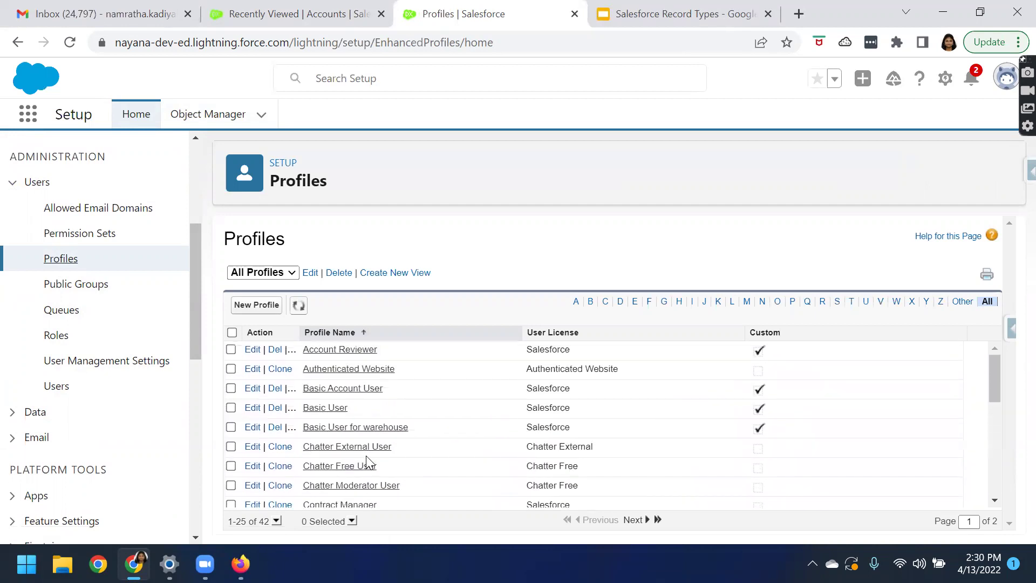
pyautogui.scroll(-5, 367, 455)
pyautogui.click(276, 521)
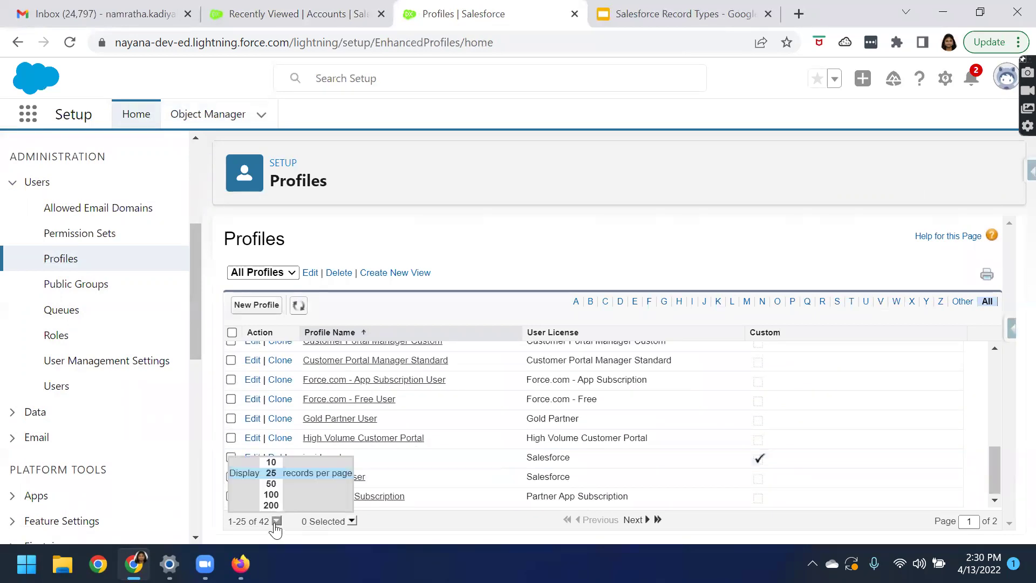
pyautogui.click(276, 502)
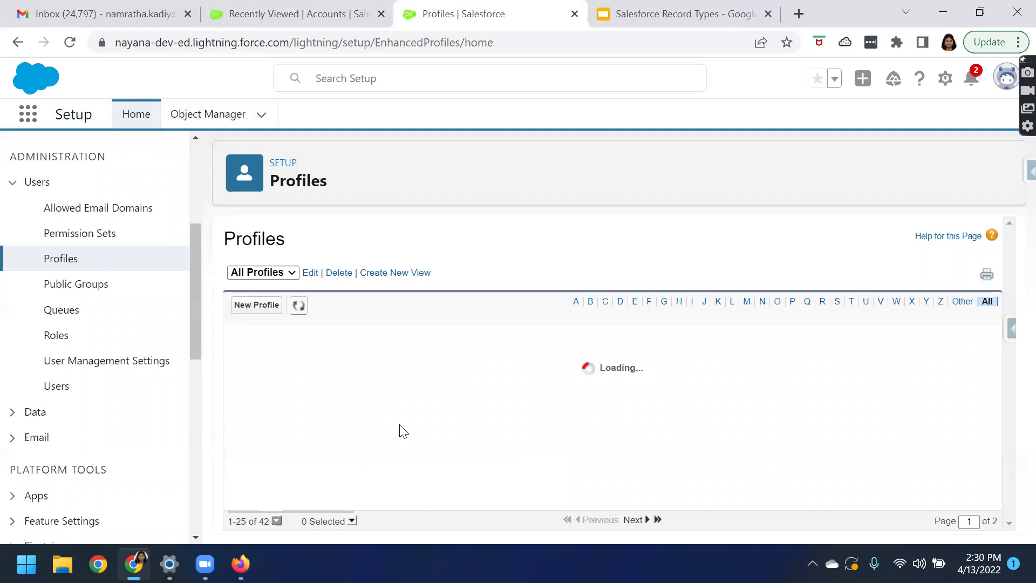
pyautogui.scroll(-7, 400, 432)
pyautogui.scroll(-3, 400, 431)
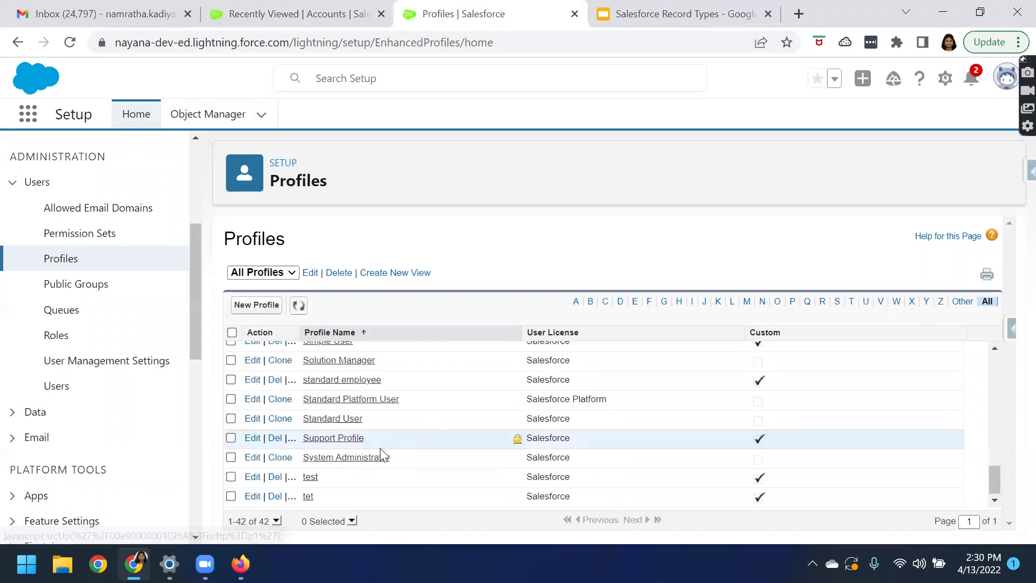
pyautogui.click(333, 465)
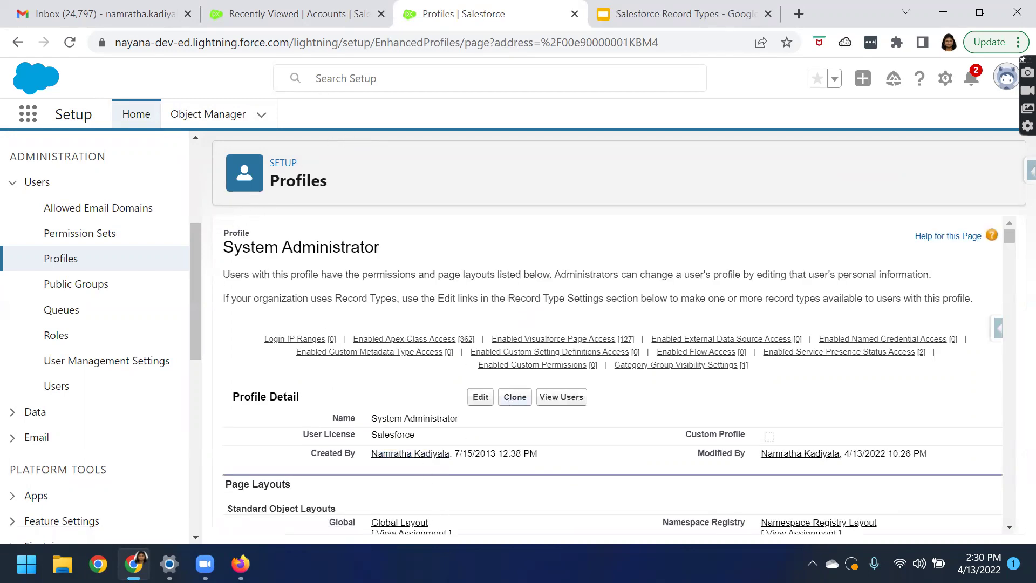
# Search the System Administrator profile page for "record type" and go through the matches to the Record Type Settings section
pyautogui.hotkey('ctrl', 'f')
pyautogui.write('record type')
pyautogui.press('Return')
pyautogui.press('Return')
pyautogui.press('Return')
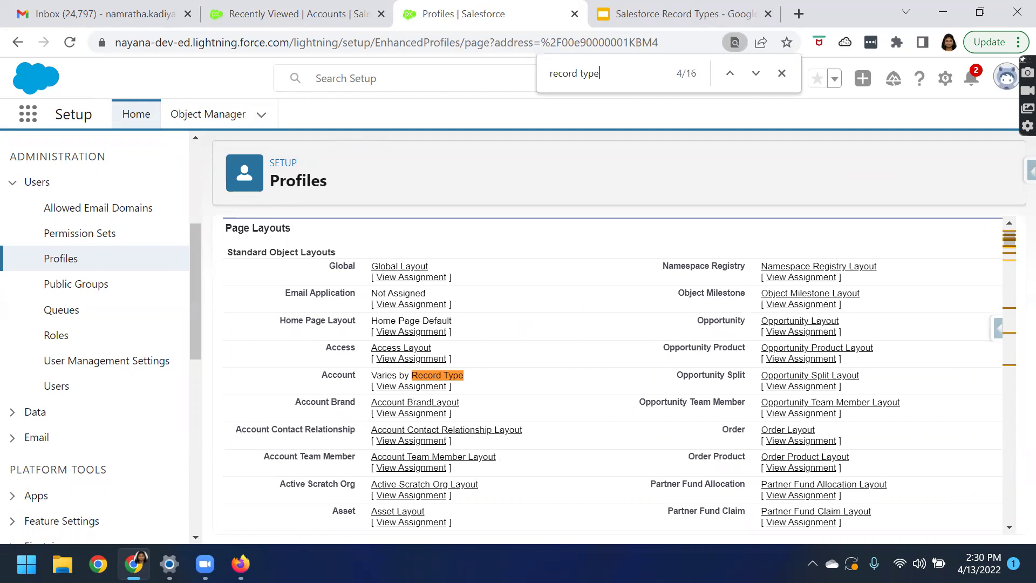
pyautogui.press('Return')
pyautogui.press('Return')
pyautogui.press('Return')
pyautogui.press('Return')
pyautogui.press('Return')
pyautogui.press('Return')
pyautogui.press('Return')
pyautogui.press('Return')
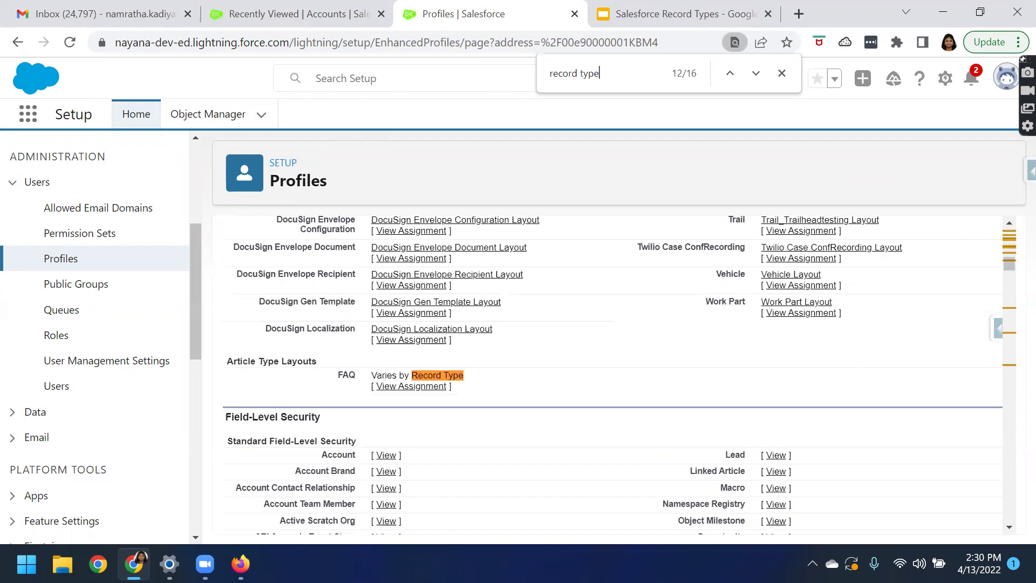
pyautogui.press('Return')
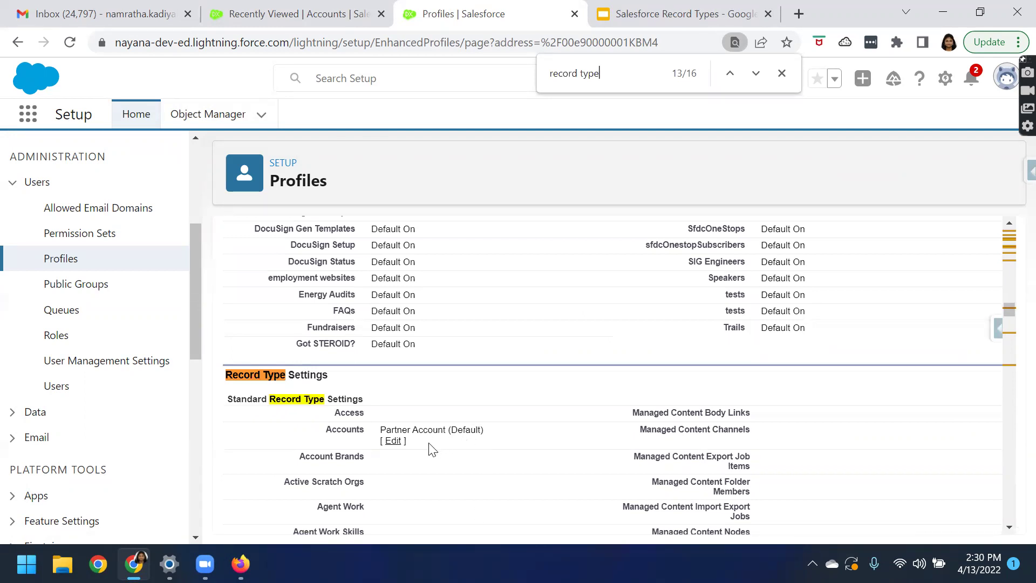
# Add Customer Account to the selected Account record types in the System Administrator profile's record type settings and save
pyautogui.click(393, 442)
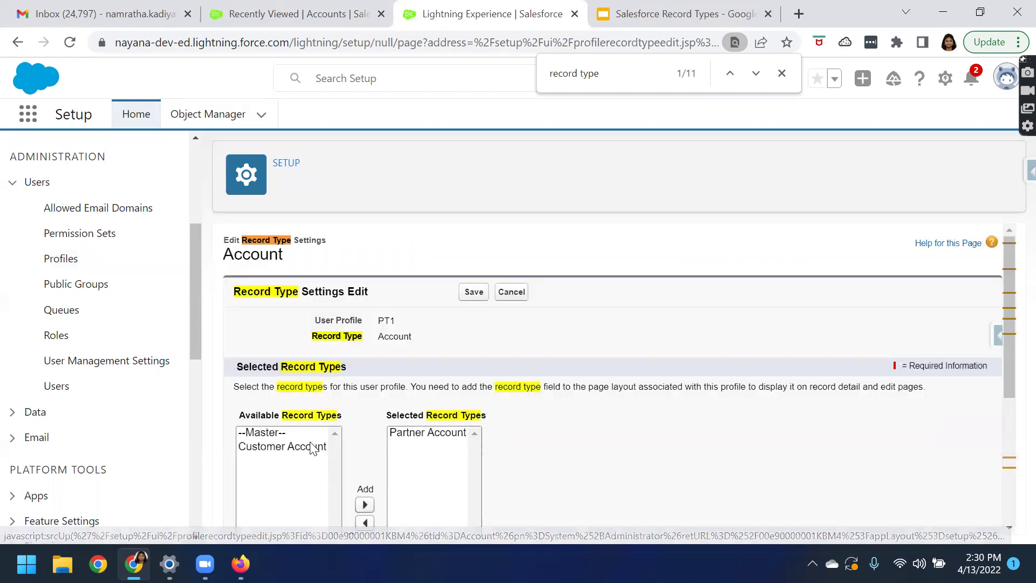
pyautogui.click(313, 446)
pyautogui.scroll(-2, 369, 444)
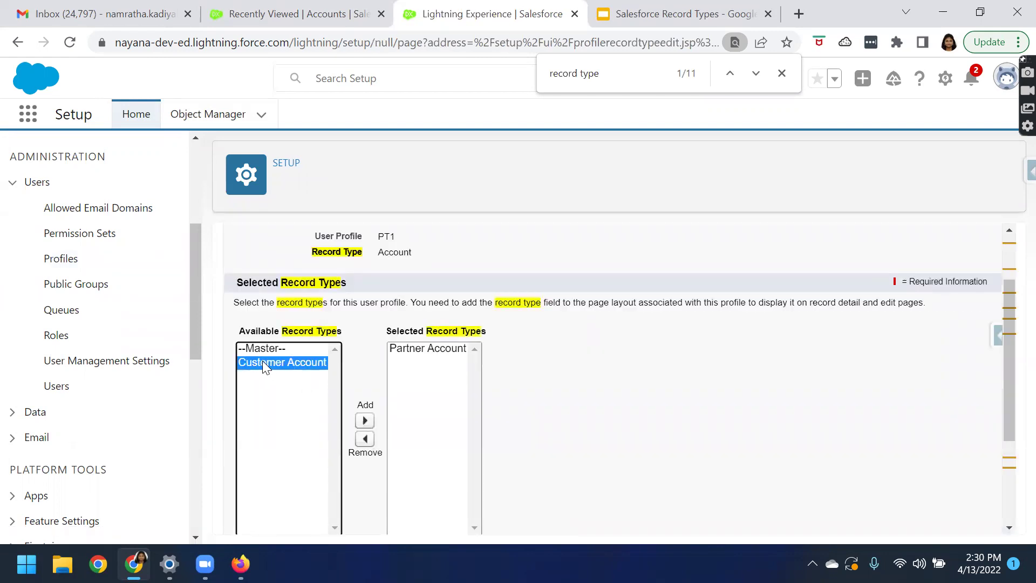
pyautogui.click(365, 420)
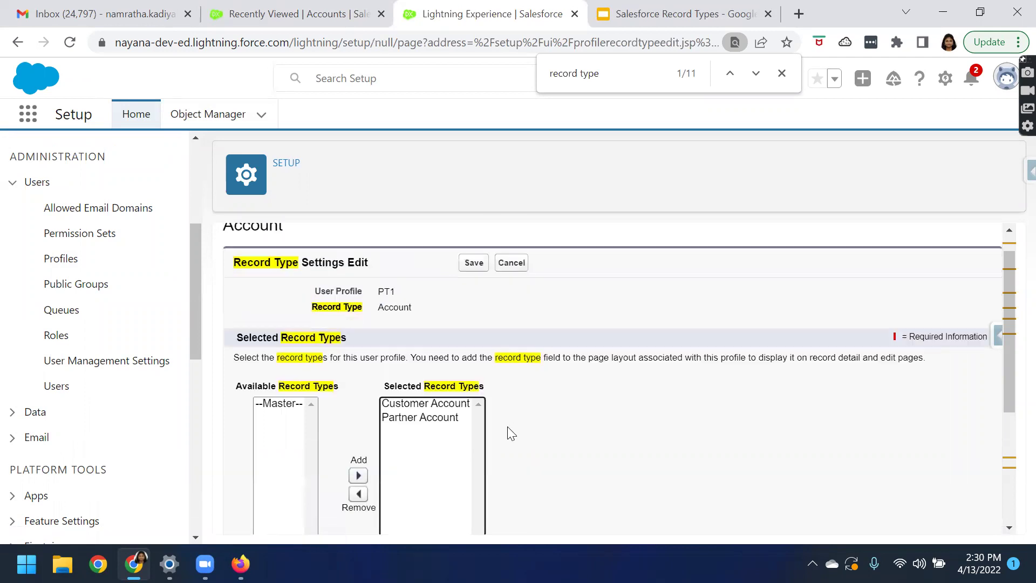
pyautogui.scroll(1, 508, 431)
pyautogui.click(474, 296)
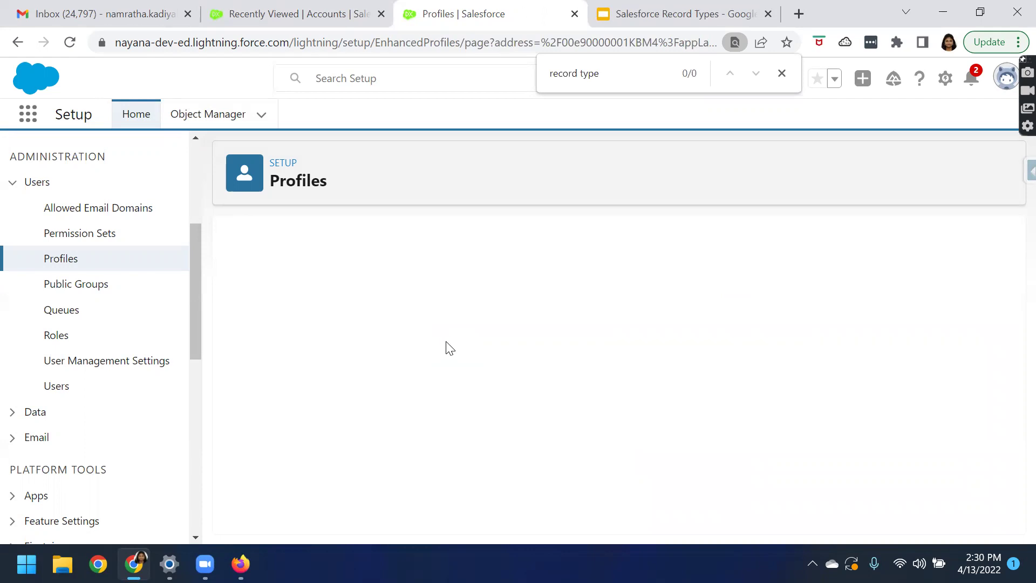
# Return to the Accounts list and start a new account with the Partner Account record type
pyautogui.click(980, 12)
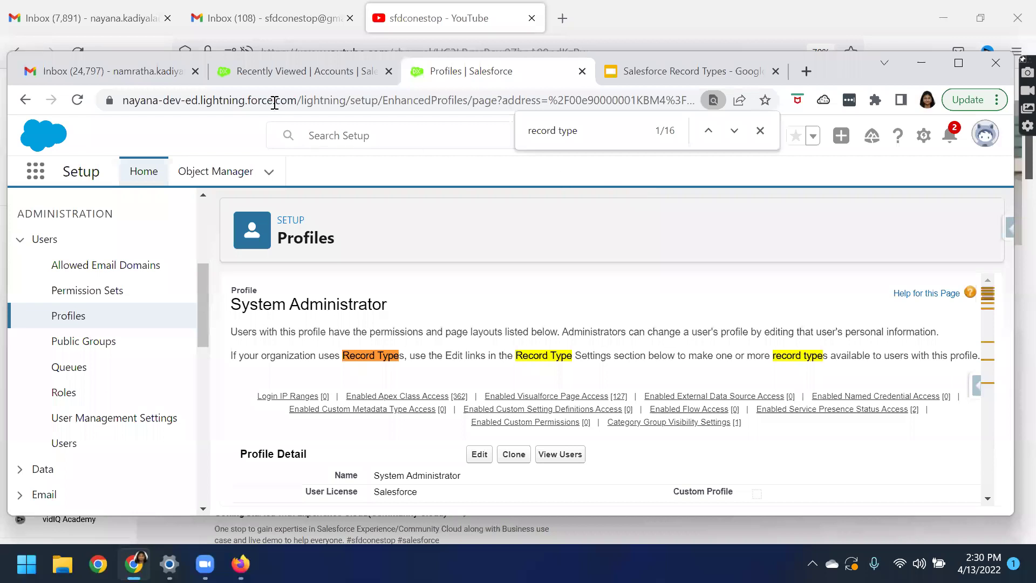
pyautogui.click(296, 76)
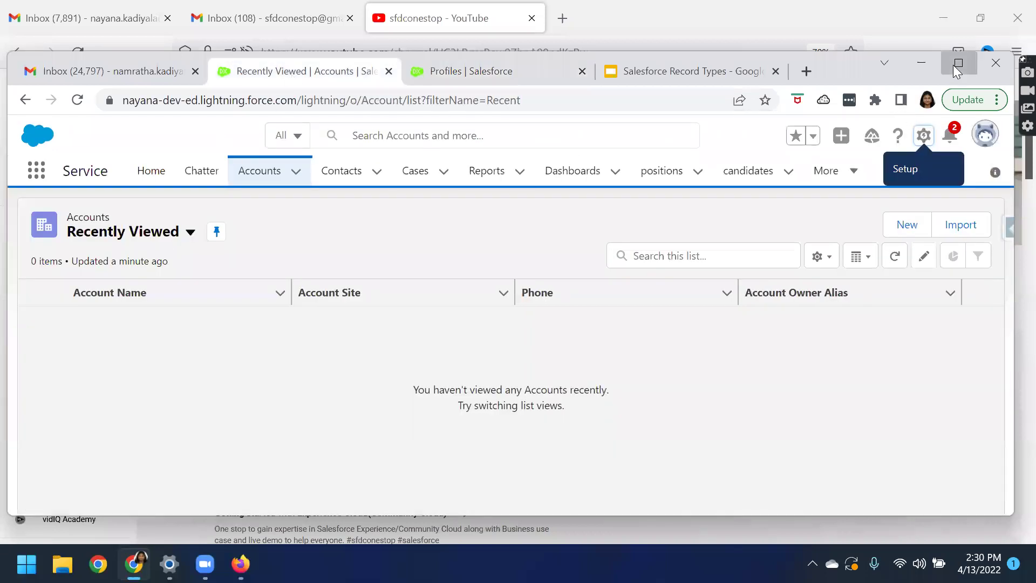
pyautogui.click(957, 65)
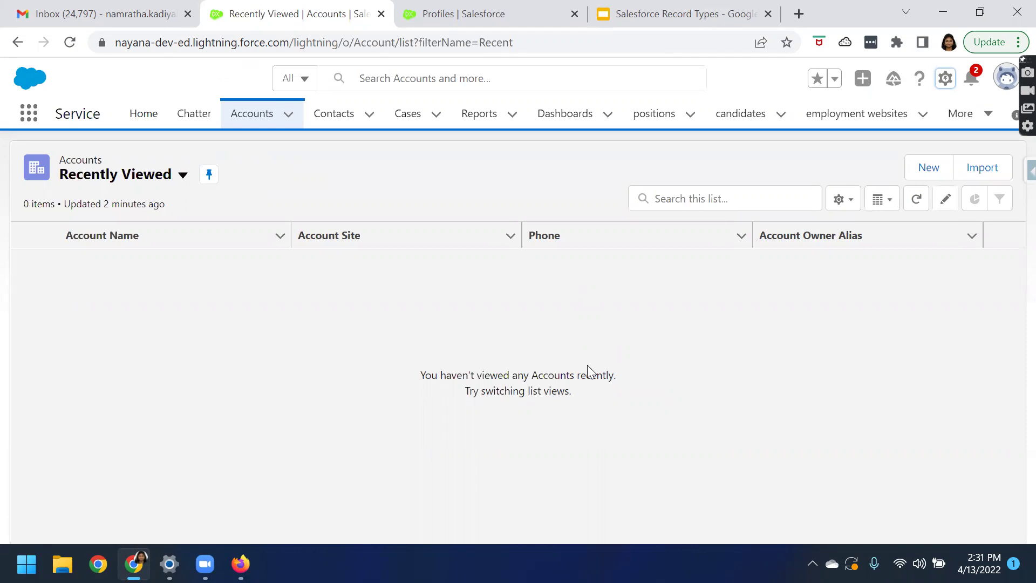
pyautogui.click(920, 169)
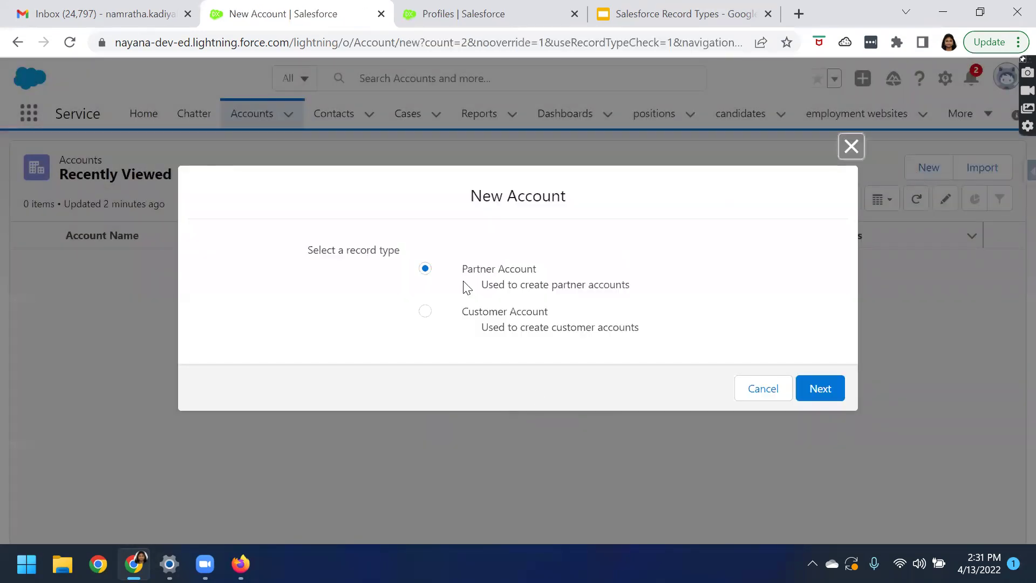
pyautogui.moveTo(463, 275); pyautogui.dragTo(547, 279)
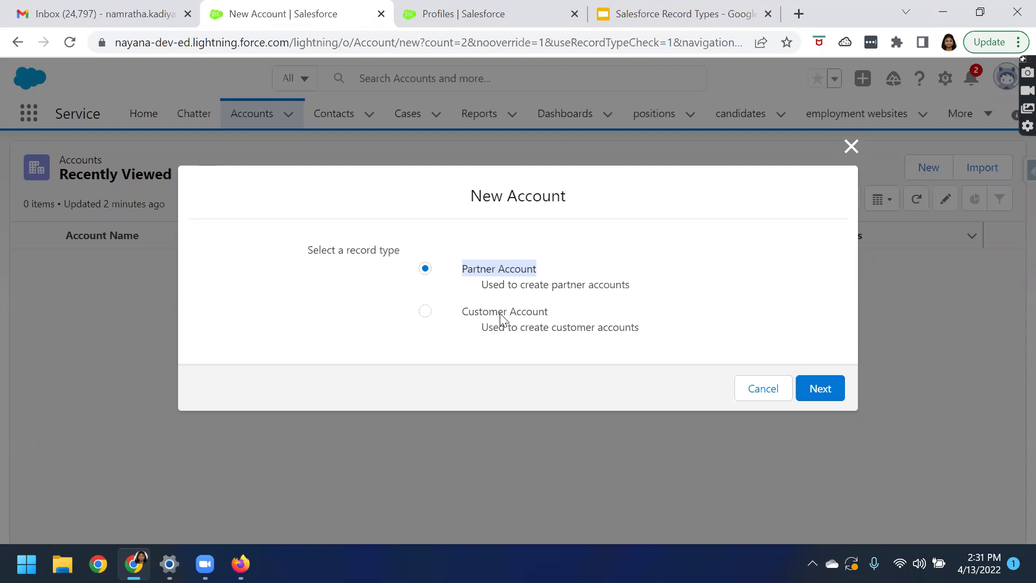
pyautogui.click(427, 313)
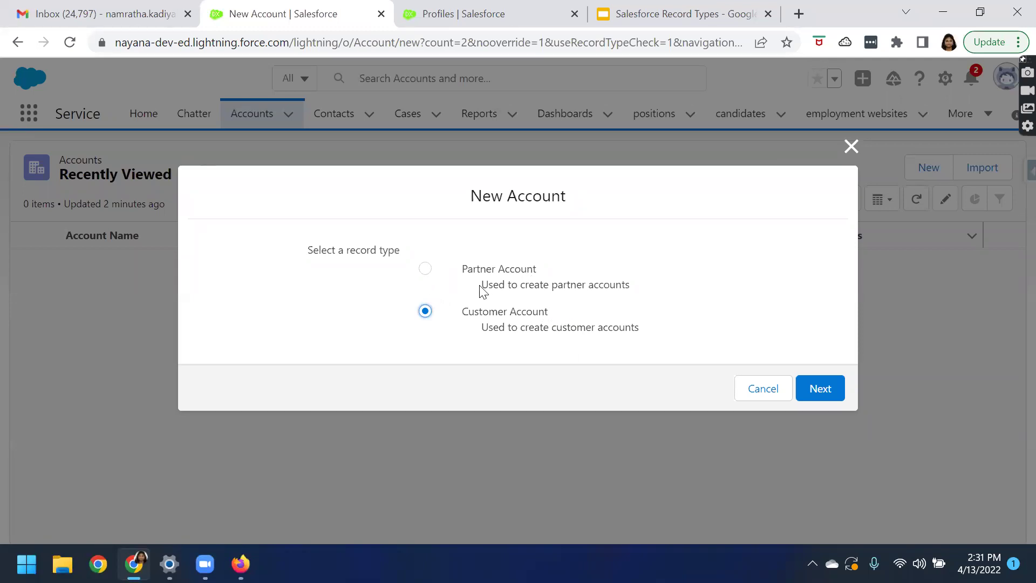
pyautogui.click(426, 270)
pyautogui.click(814, 390)
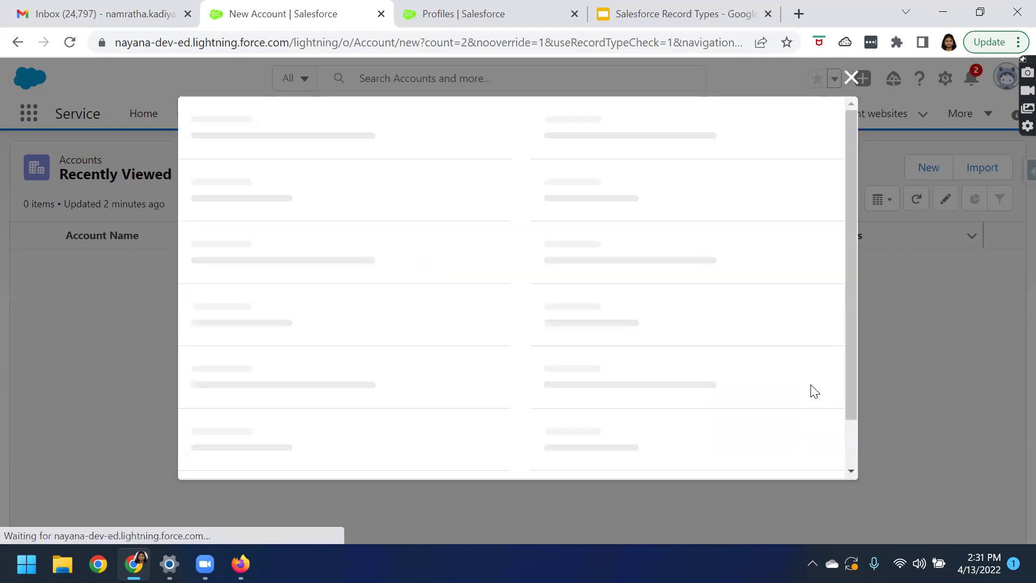
# Examine the Industry values offered in the new Partner Account form, leave the field at --None-- and cancel the form
pyautogui.scroll(-5, 367, 350)
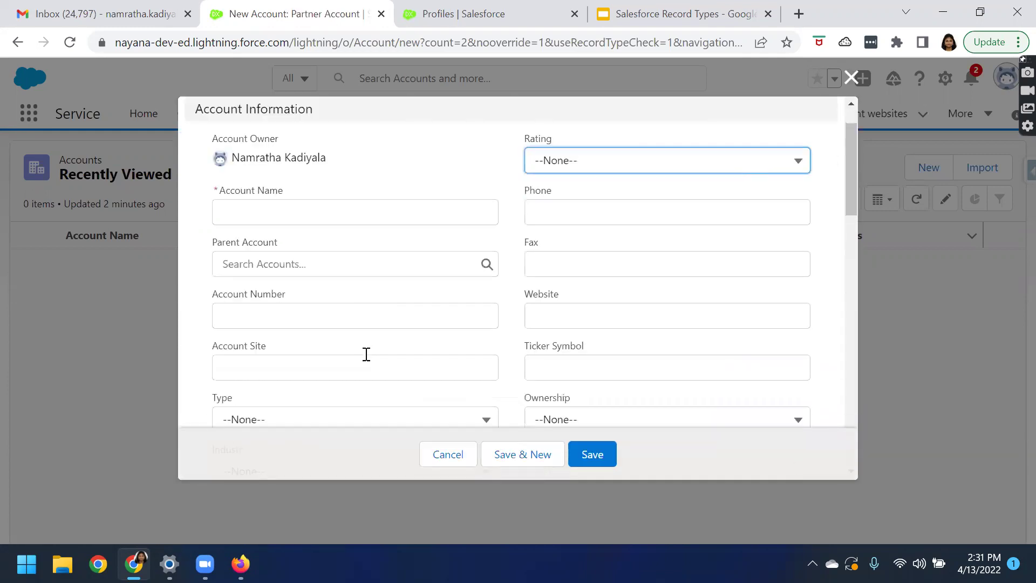
pyautogui.click(309, 292)
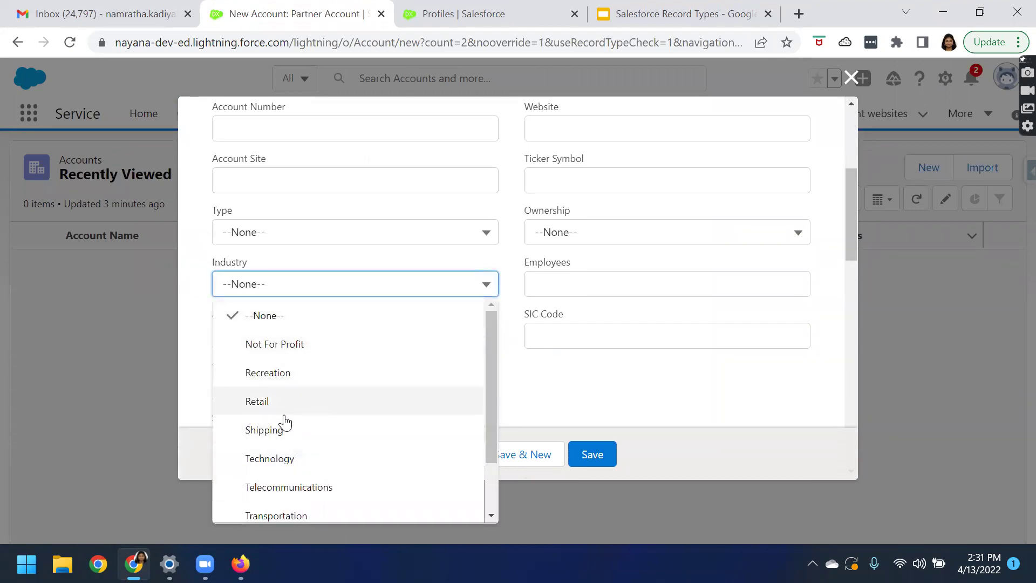
pyautogui.scroll(-2, 283, 482)
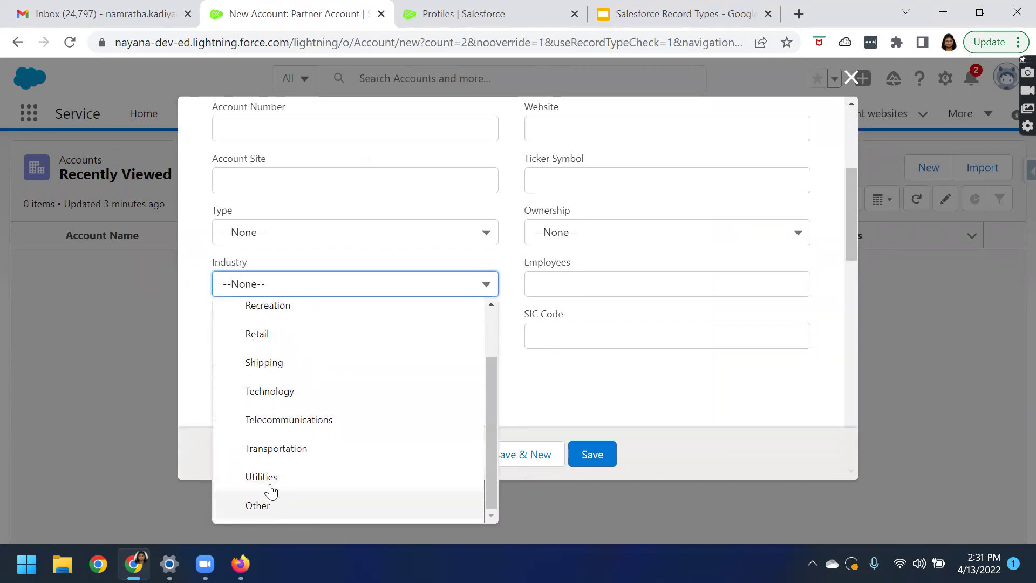
pyautogui.scroll(2, 281, 463)
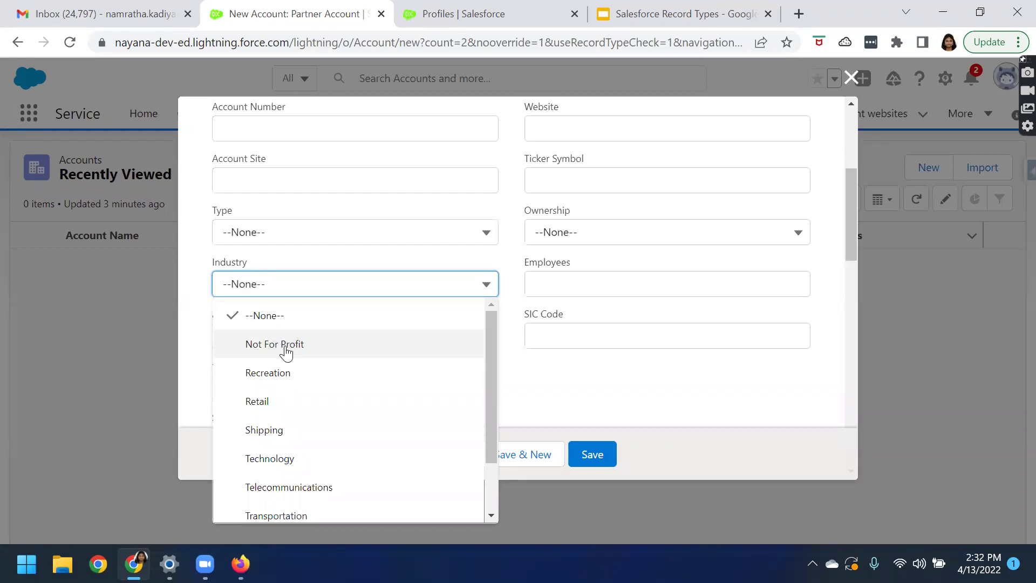
pyautogui.click(522, 384)
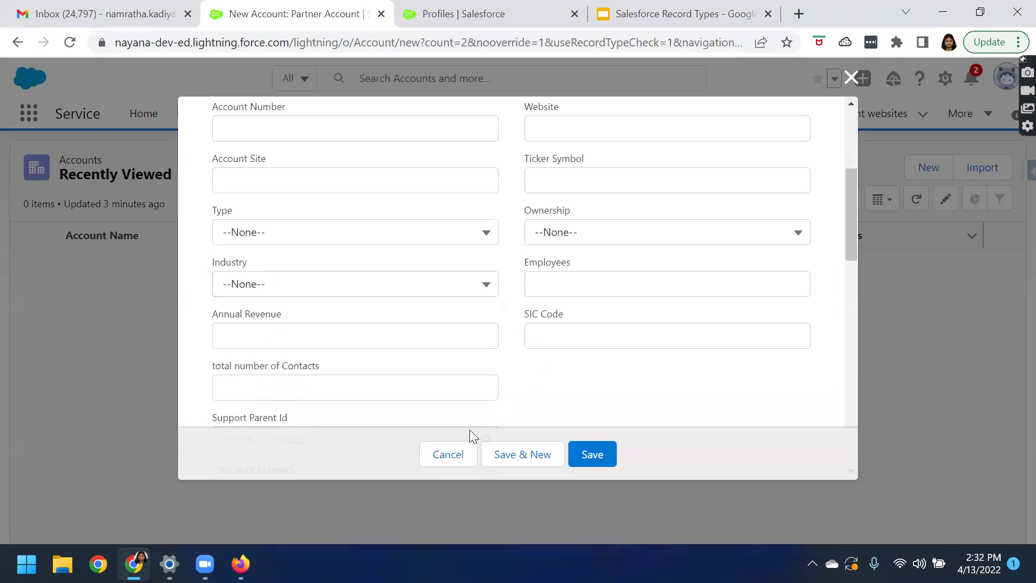
pyautogui.click(454, 456)
# Start another new account with the Customer Account record type
pyautogui.click(946, 172)
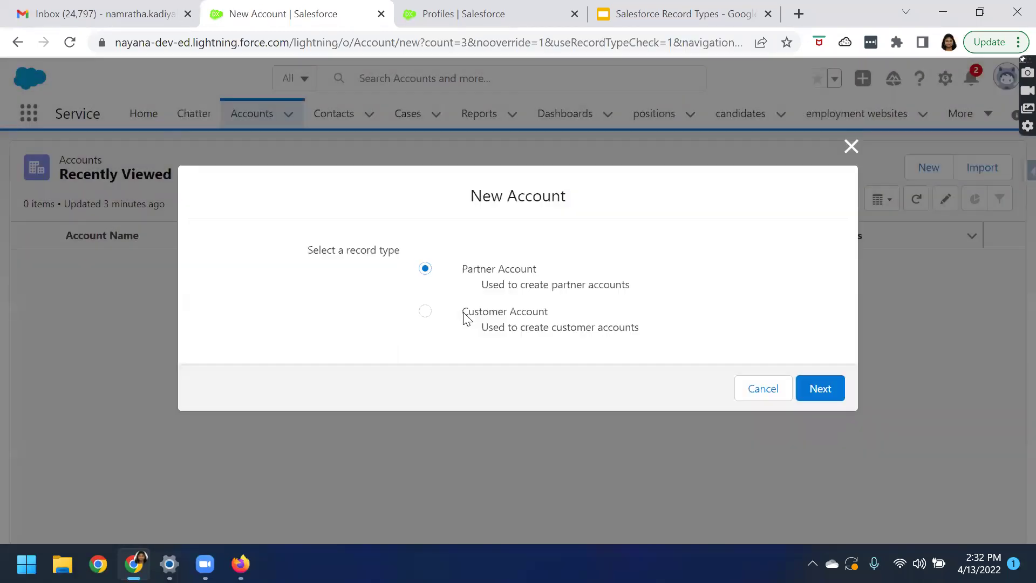
pyautogui.click(464, 316)
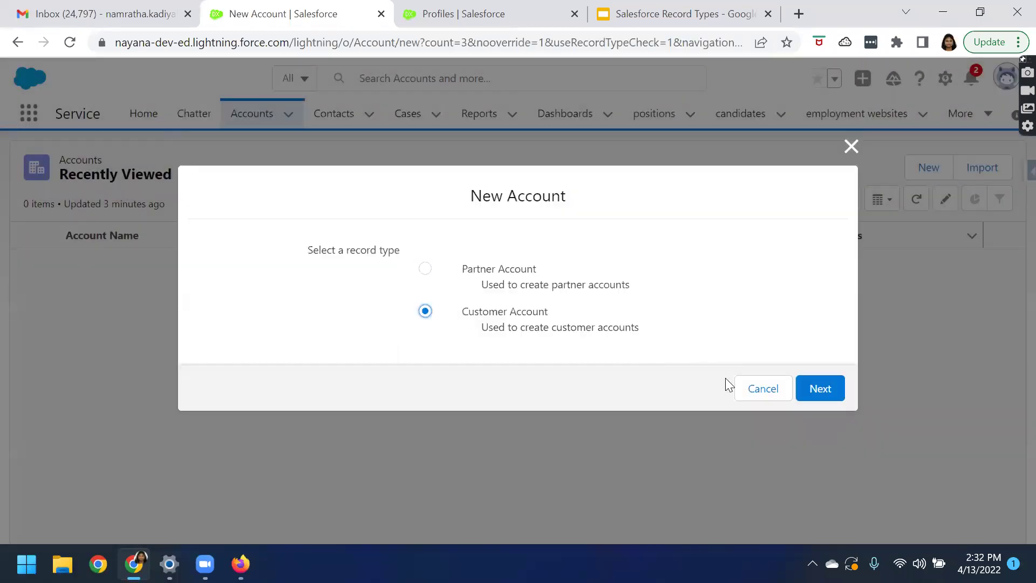
pyautogui.click(825, 396)
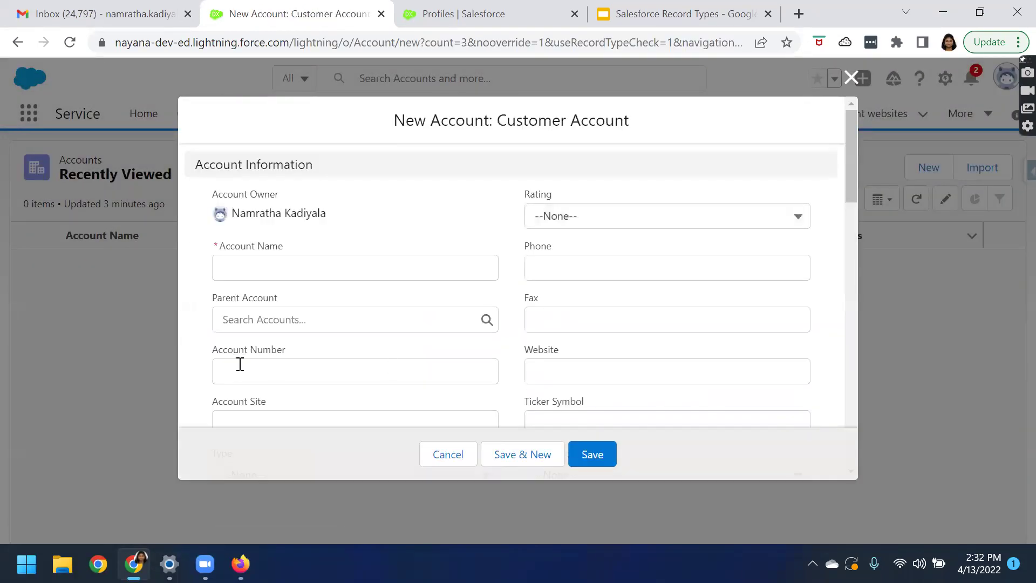
# Go through the whole list of Industry values in the new Customer Account form and cancel without saving
pyautogui.scroll(-2, 242, 372)
pyautogui.scroll(-2, 275, 386)
pyautogui.click(278, 367)
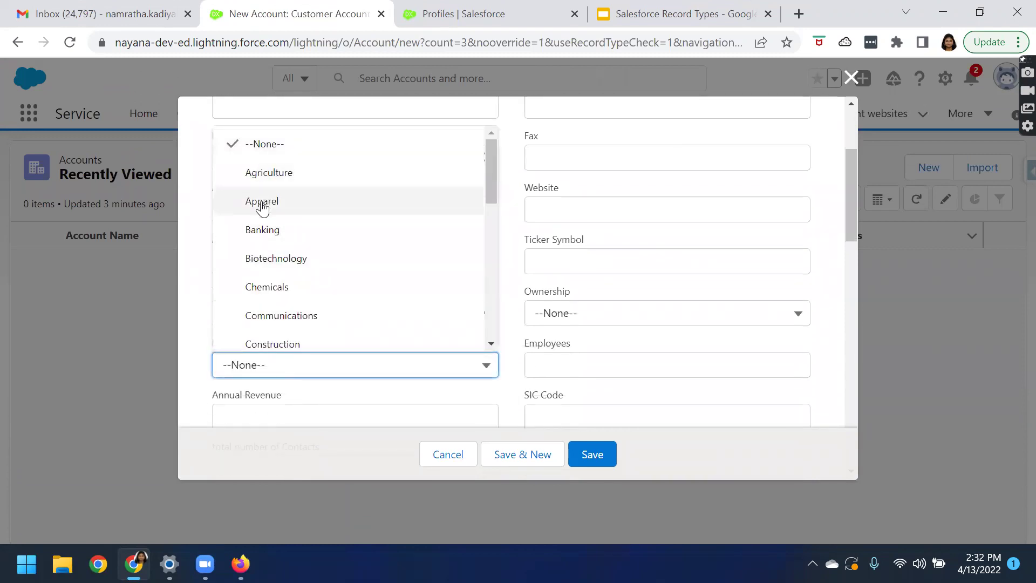
pyautogui.scroll(-5, 270, 291)
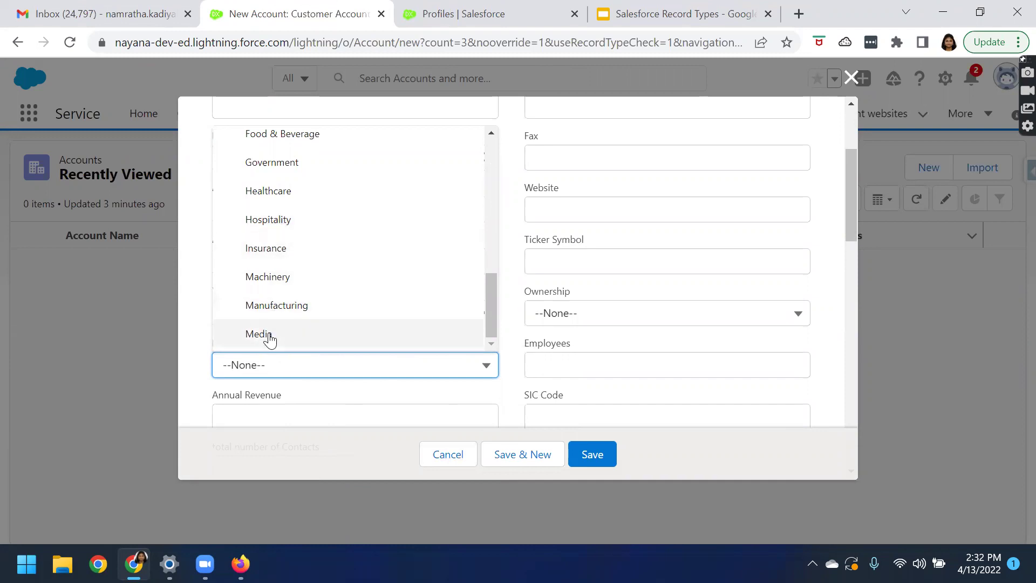
pyautogui.scroll(5, 248, 348)
pyautogui.scroll(-5, 264, 321)
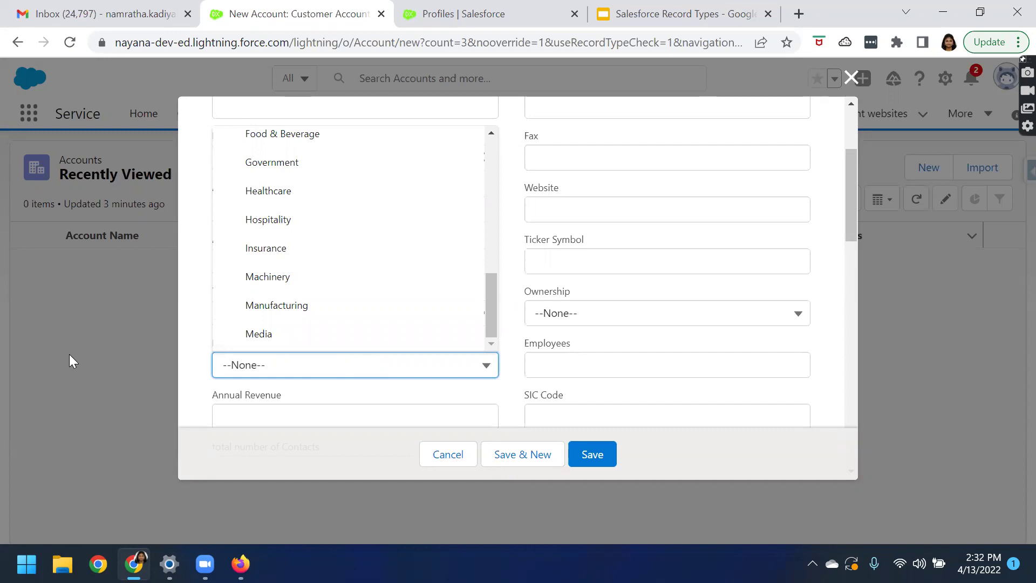
pyautogui.click(452, 455)
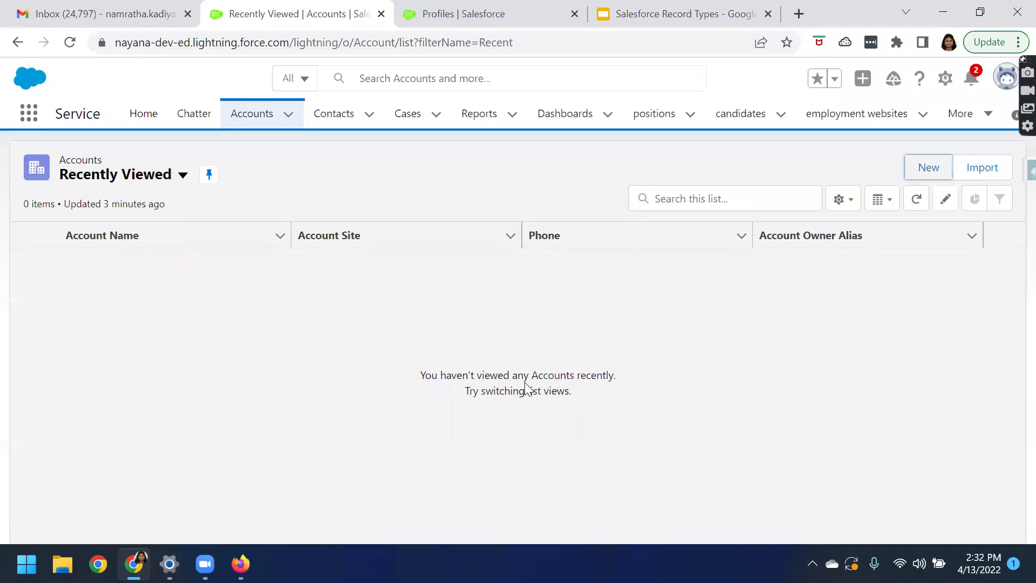